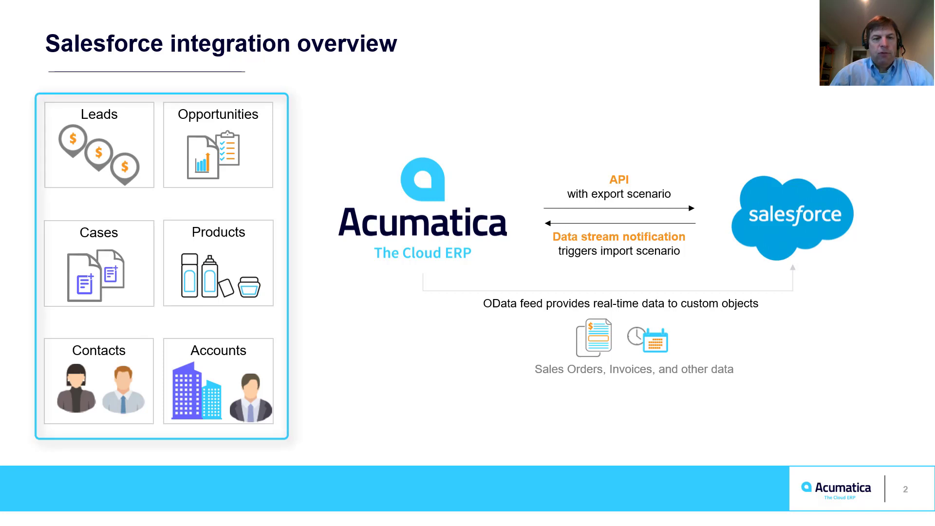
# Advance the slide animation to frame the API export-scenario arrow between Acumatica and Salesforce
pyautogui.press('Right')
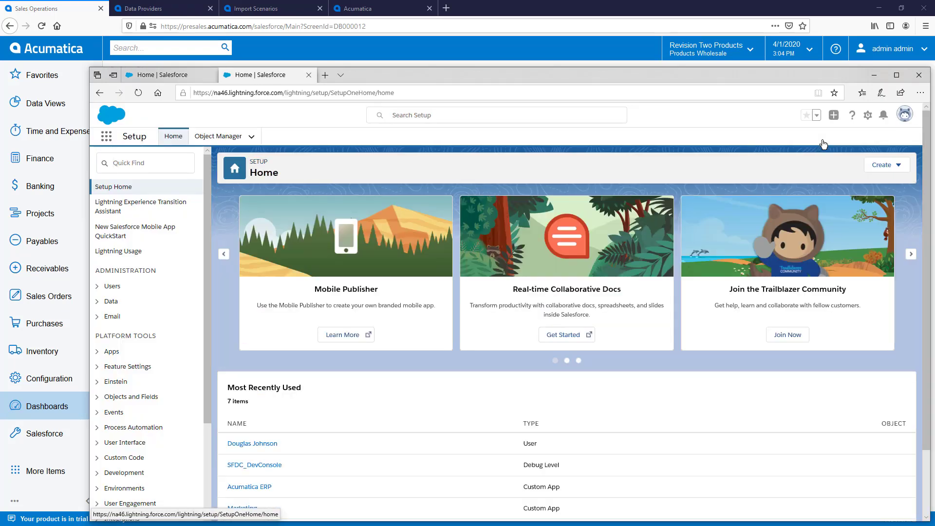
# In App Manager, view the Acumatica ERP Salesforce Sync connected app and select its Consumer Key
pyautogui.click(113, 353)
pyautogui.click(142, 367)
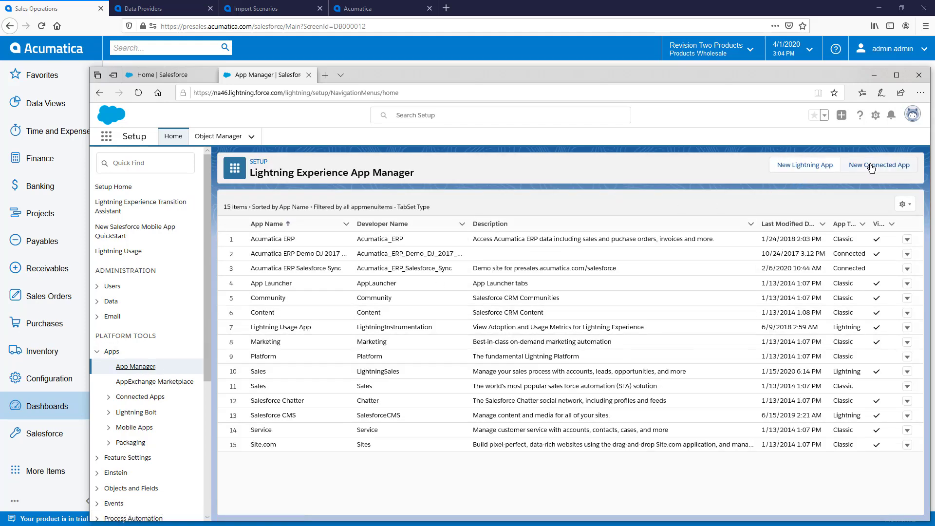
pyautogui.click(350, 11)
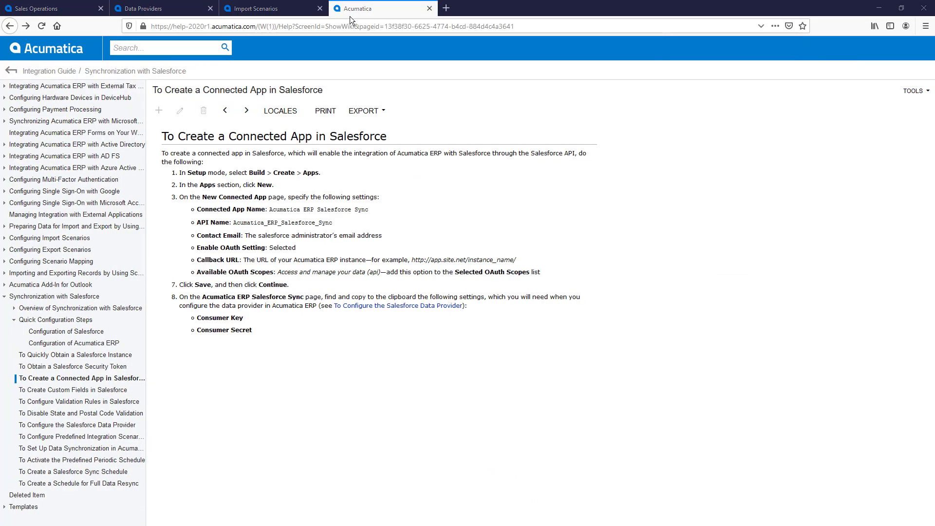
pyautogui.hotkey('alt', 'Tab')
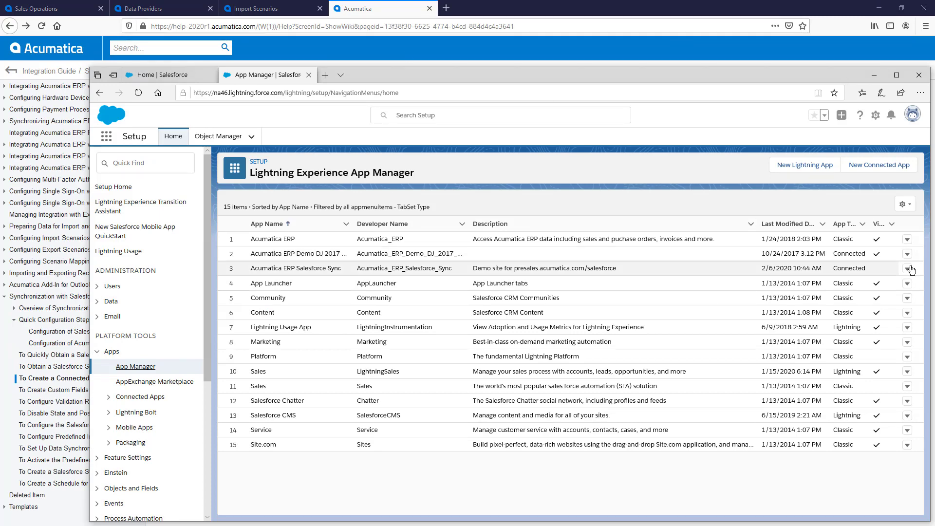
pyautogui.click(907, 268)
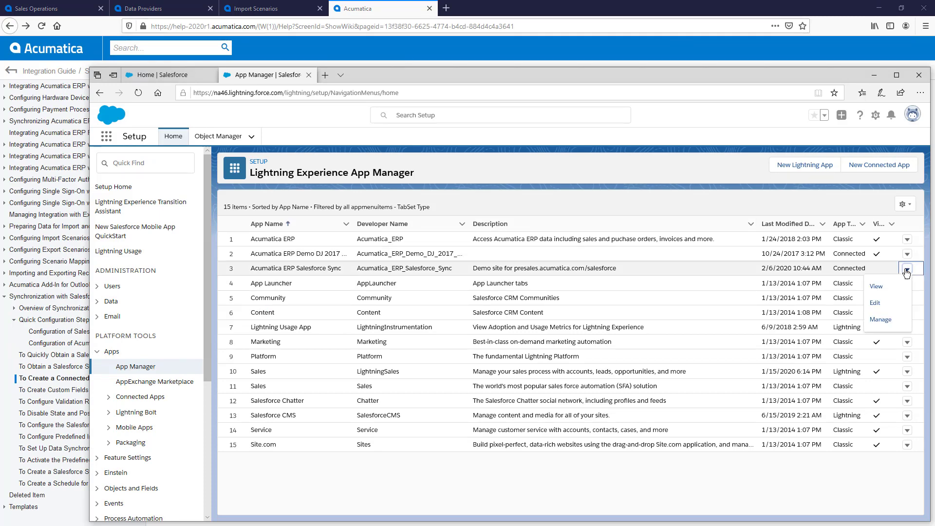
pyautogui.click(874, 286)
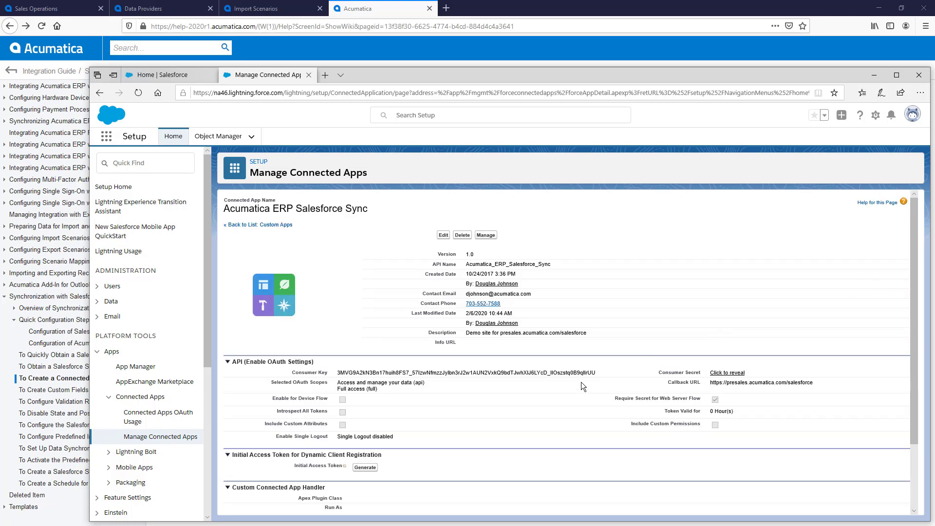
pyautogui.moveTo(591, 372); pyautogui.dragTo(363, 373)
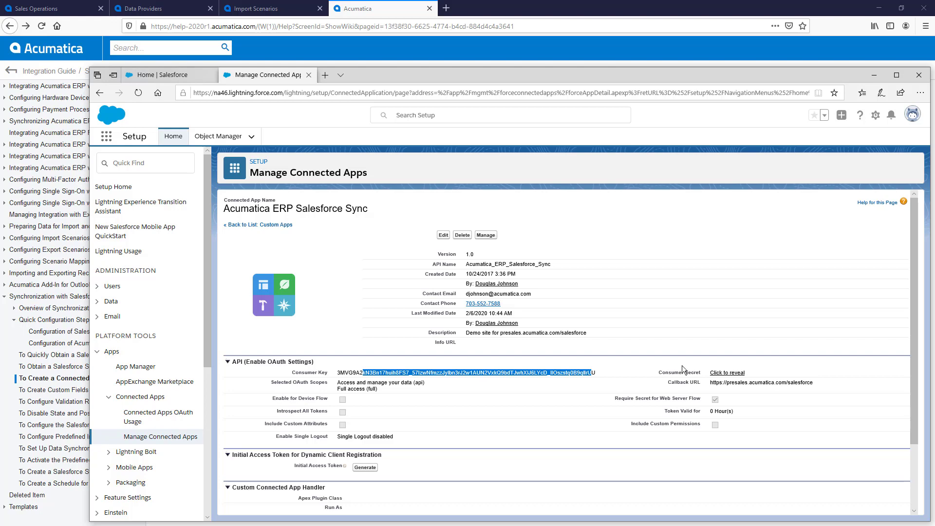
# Open the Reset My Security Token page in personal settings, then return to Acumatica's Data Providers
pyautogui.click(912, 114)
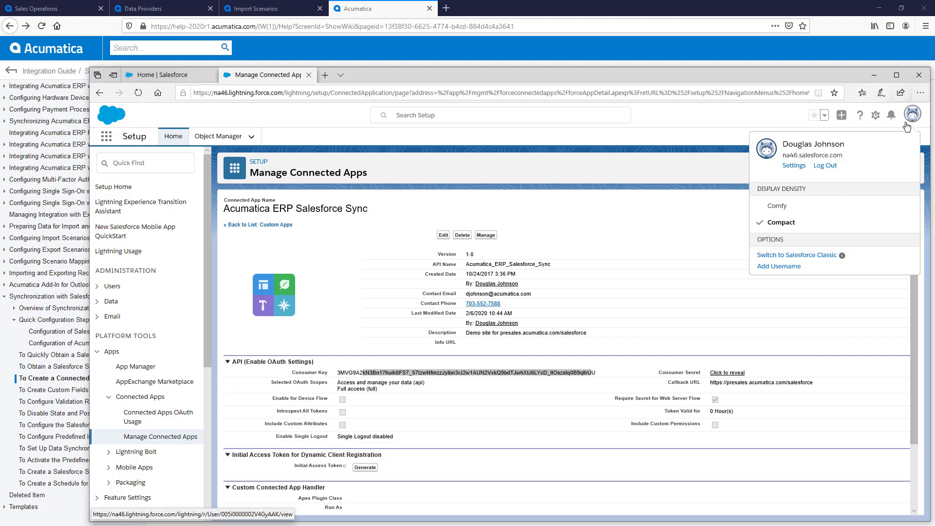
pyautogui.click(791, 166)
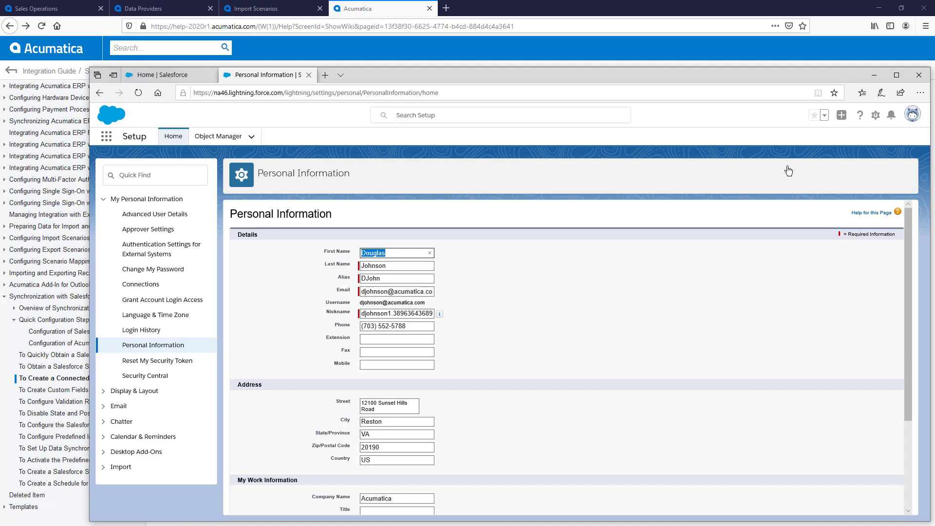
pyautogui.click(177, 365)
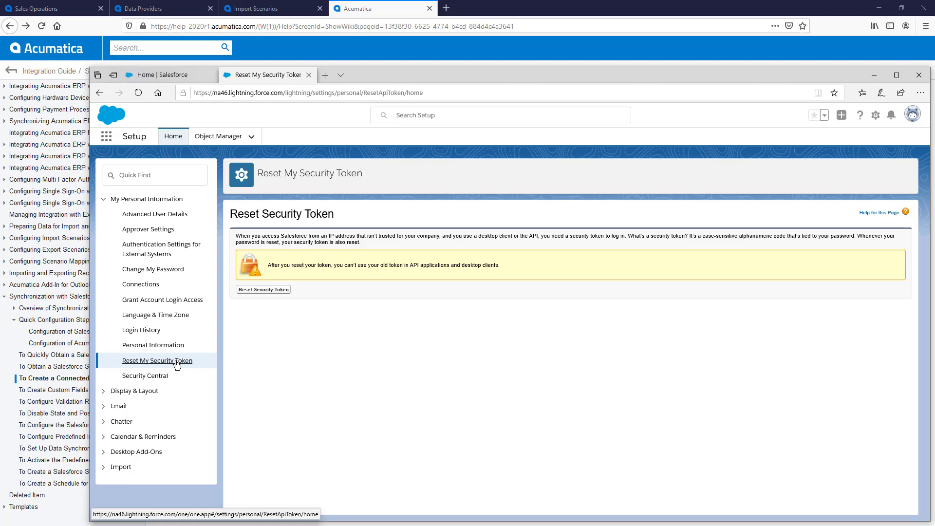
pyautogui.click(165, 9)
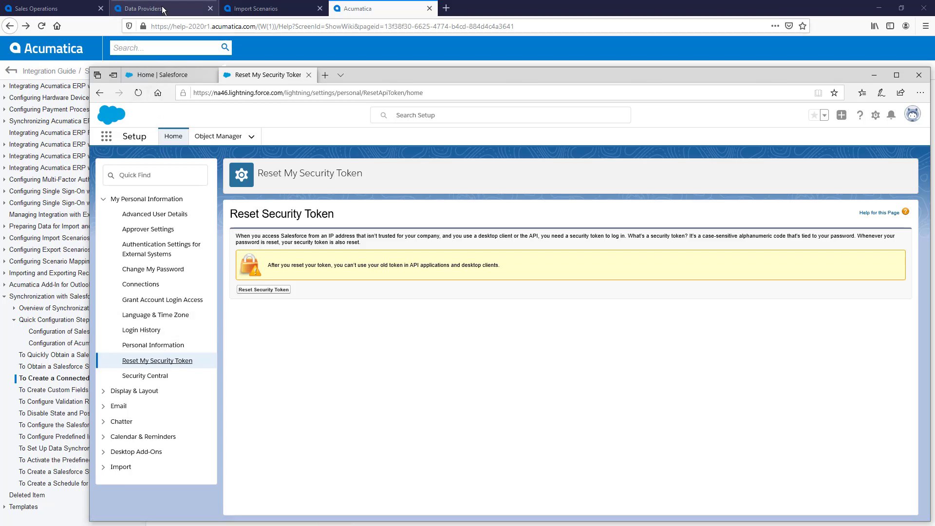
# Load the Salesforce Sync data provider in Data Providers
pyautogui.click(284, 118)
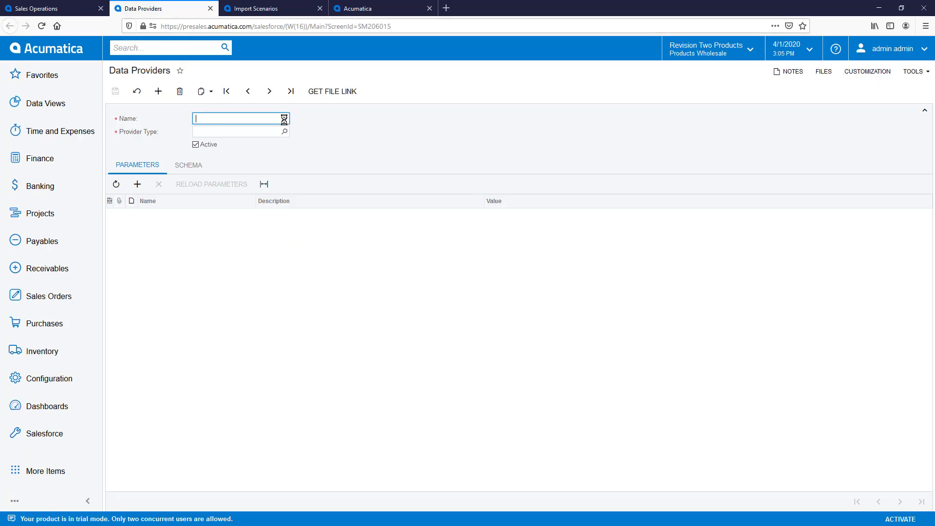
pyautogui.write('salesforce')
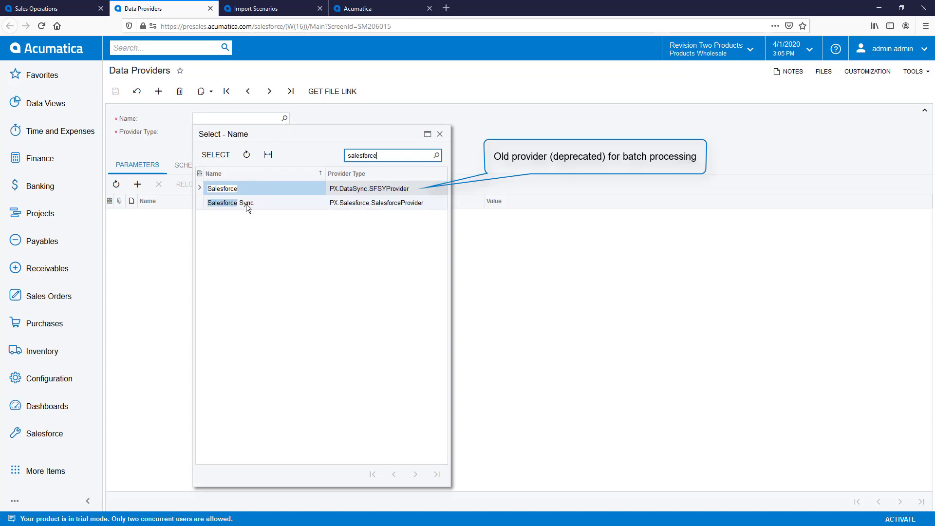
pyautogui.click(246, 204)
pyautogui.doubleClick(246, 204)
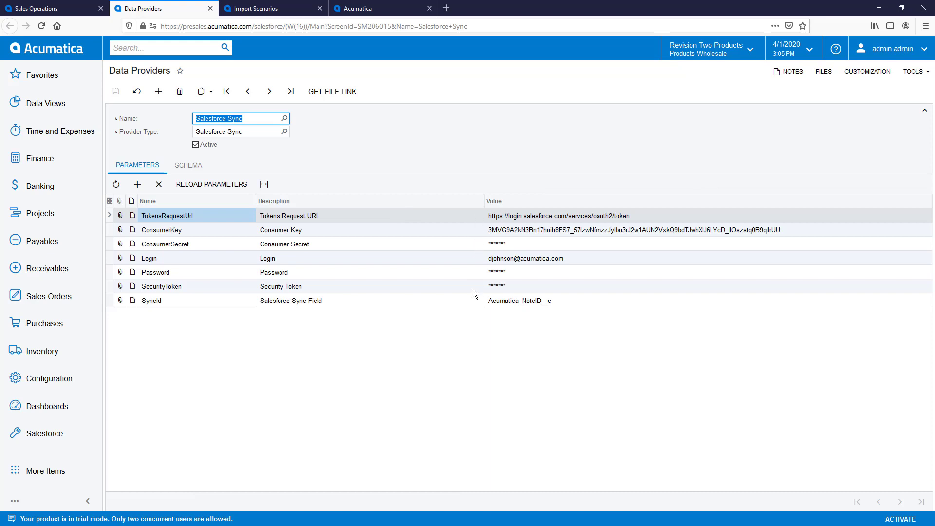
# Refresh the Account object's schema fields and filter source objects to Active = True
pyautogui.click(198, 165)
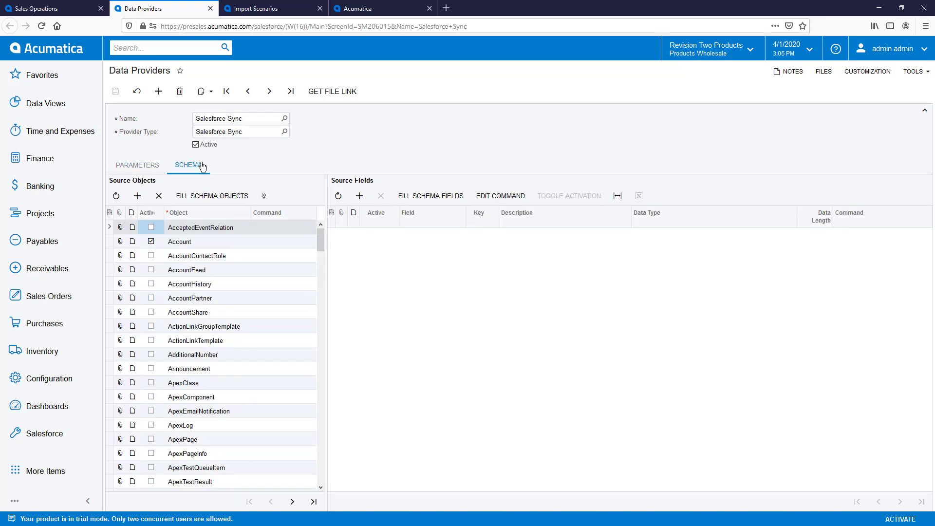
pyautogui.click(193, 241)
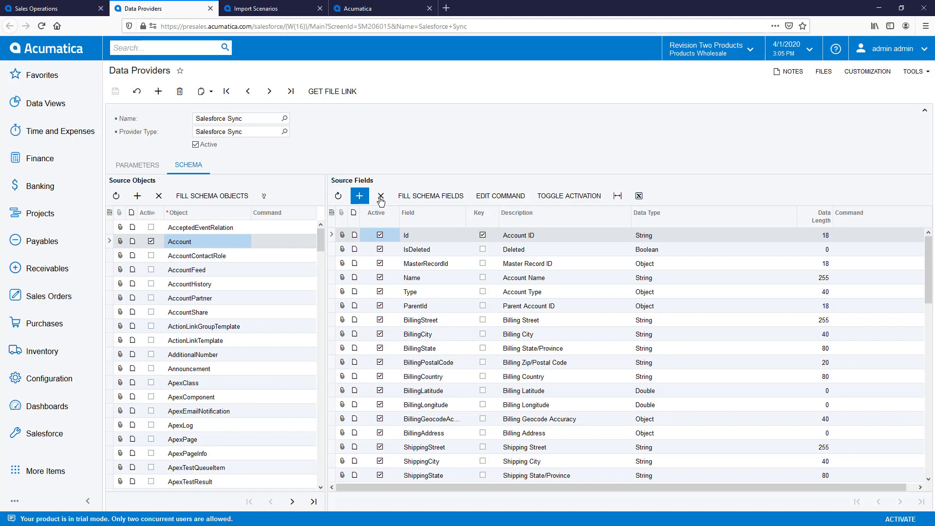
pyautogui.click(423, 196)
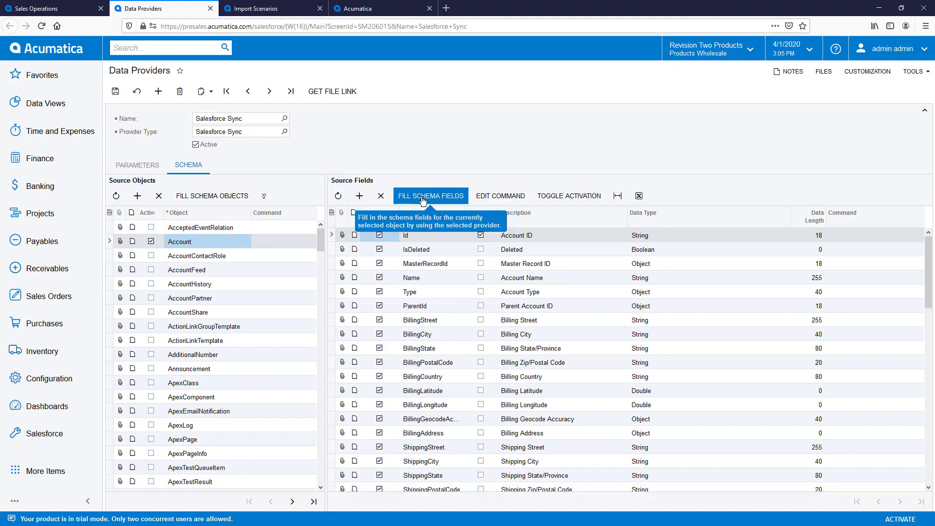
pyautogui.click(157, 212)
pyautogui.click(166, 275)
pyautogui.click(211, 309)
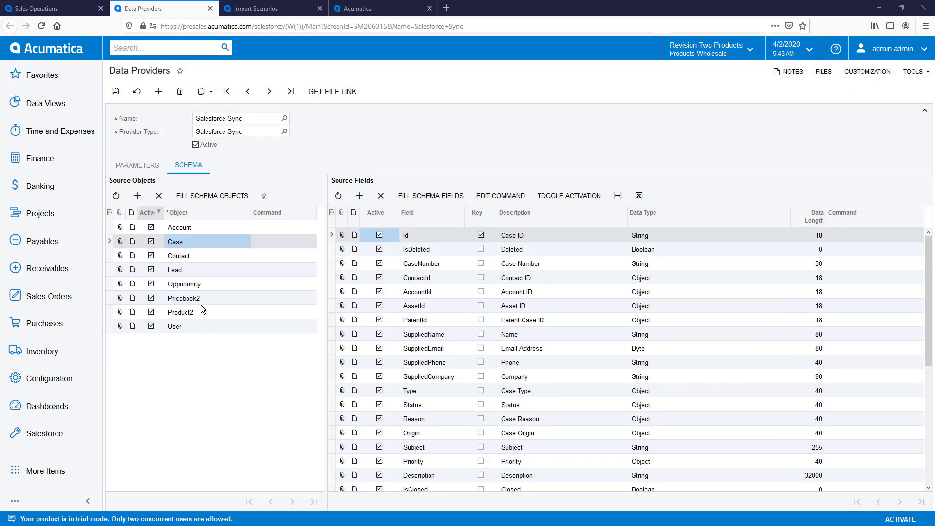
# Open the Import Opportunity from Salesforce scenario and inspect its Status mapping for Closed Won/Lost
pyautogui.click(276, 10)
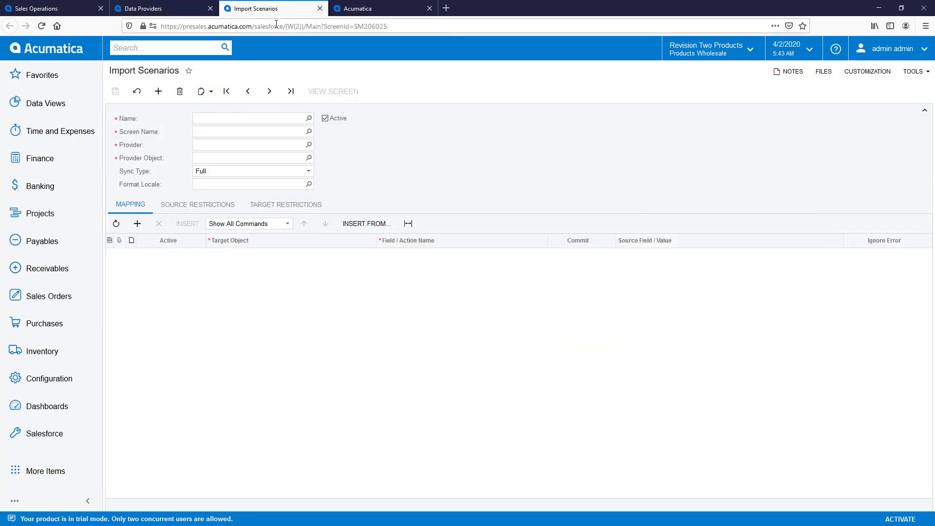
pyautogui.click(309, 119)
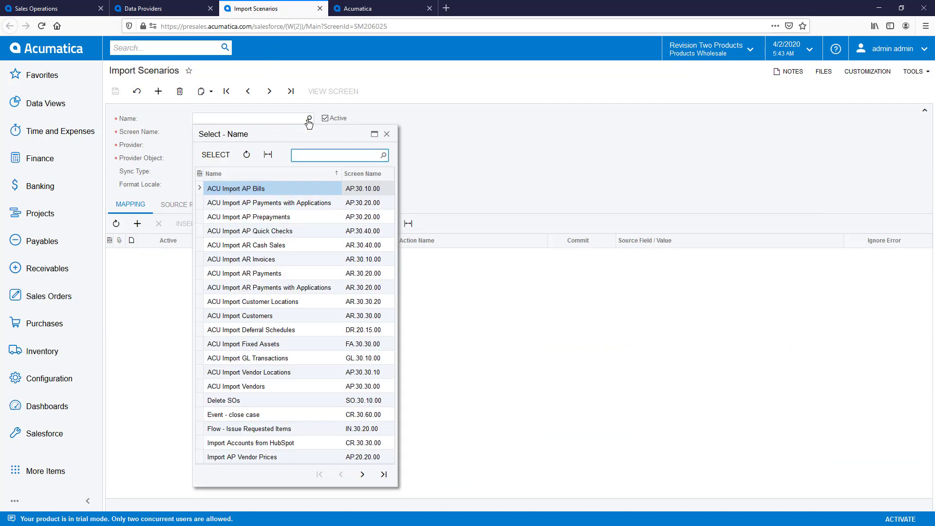
pyautogui.write('salesforce')
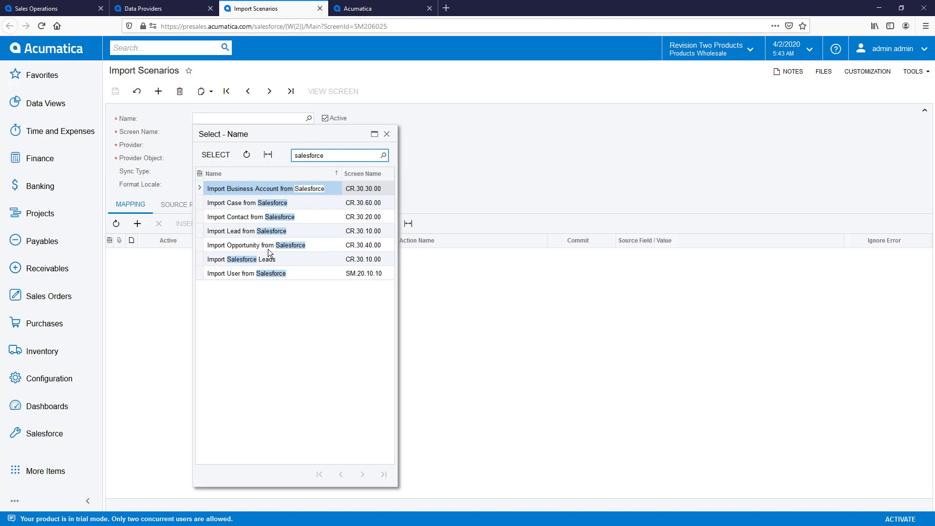
pyautogui.doubleClick(268, 249)
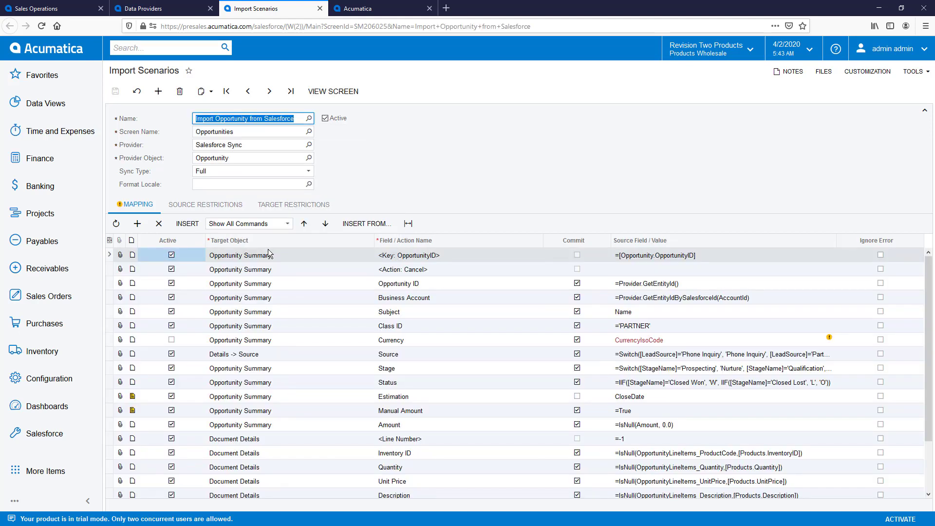
pyautogui.click(665, 382)
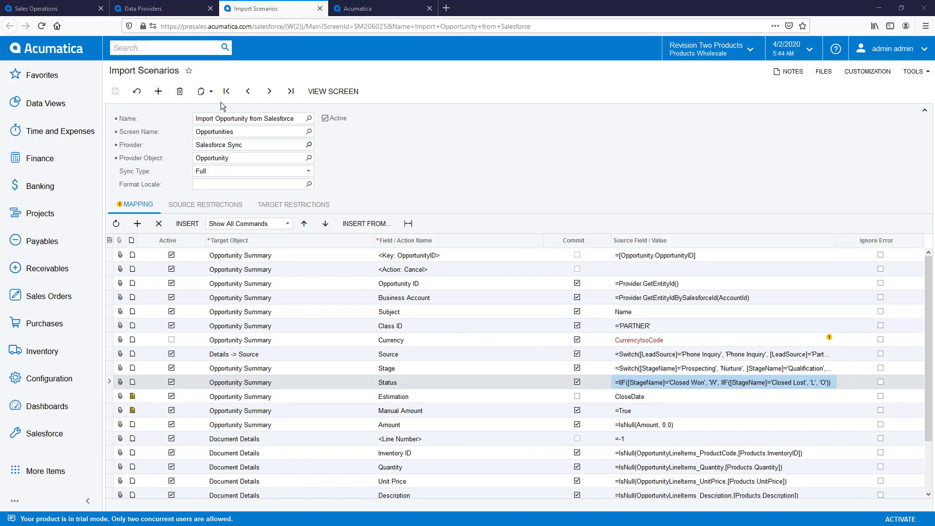
pyautogui.click(139, 47)
# Search 'salesforce' and open the Salesforce Sync process in a new tab
pyautogui.write('salesforce')
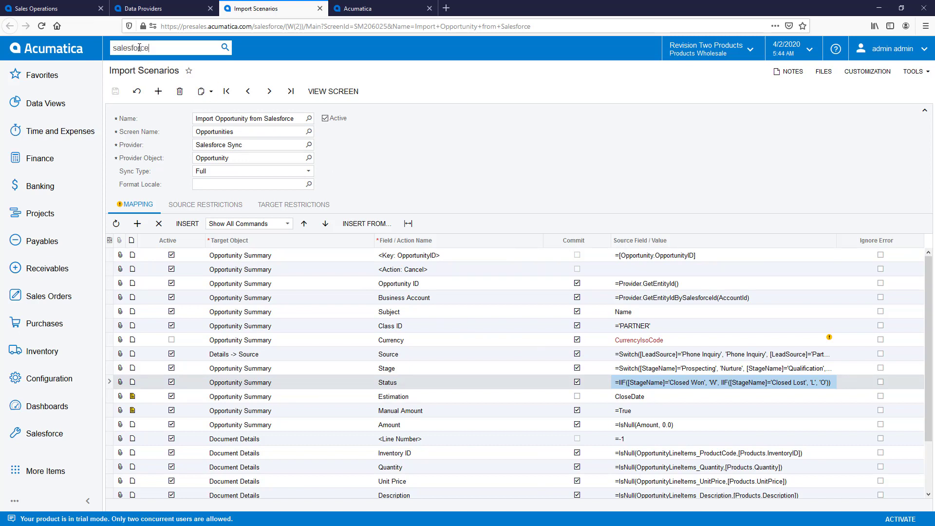
pyautogui.press('Return')
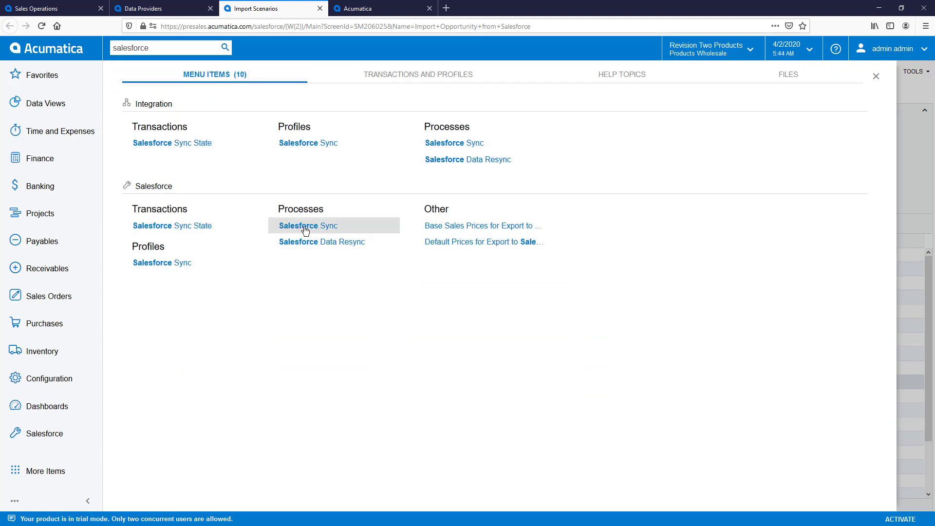
pyautogui.rightClick(309, 232)
pyautogui.click(311, 243)
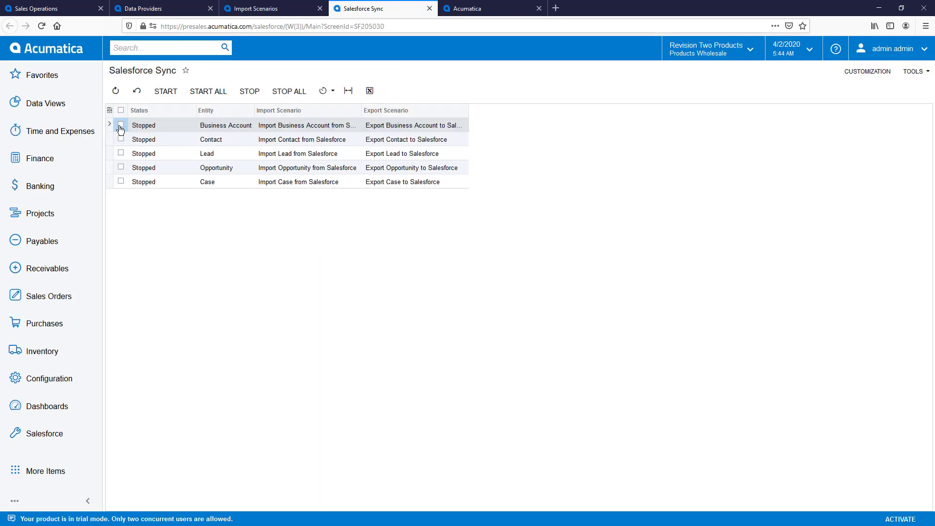
# Mark Business Account, Contact, Lead and Opportunity and start synchronization
pyautogui.click(121, 125)
pyautogui.click(121, 140)
pyautogui.click(121, 153)
pyautogui.click(121, 167)
pyautogui.click(166, 91)
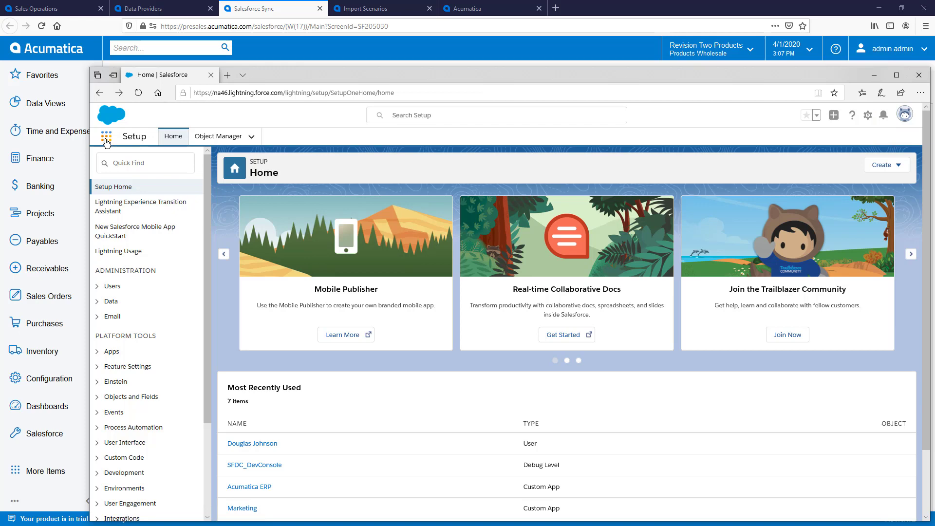
# Open the Sales app and start a new lead
pyautogui.click(107, 140)
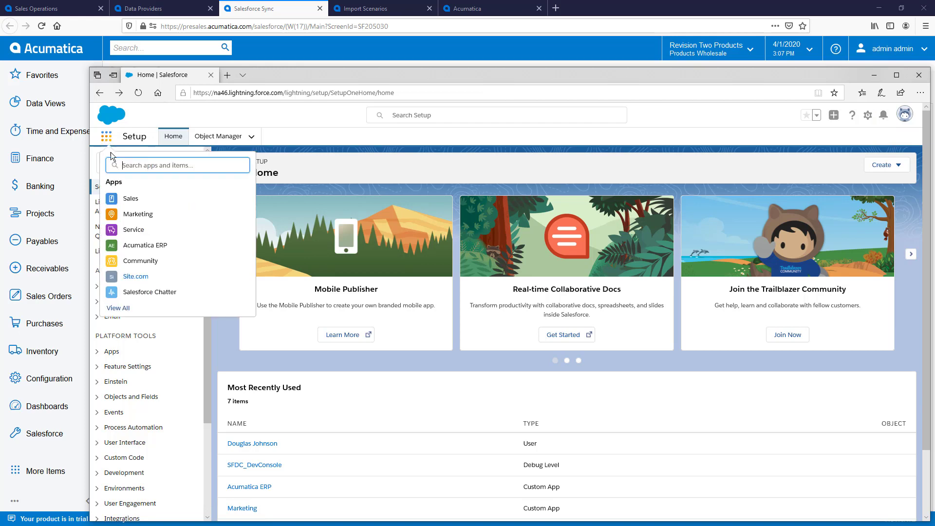
pyautogui.click(130, 200)
pyautogui.click(282, 136)
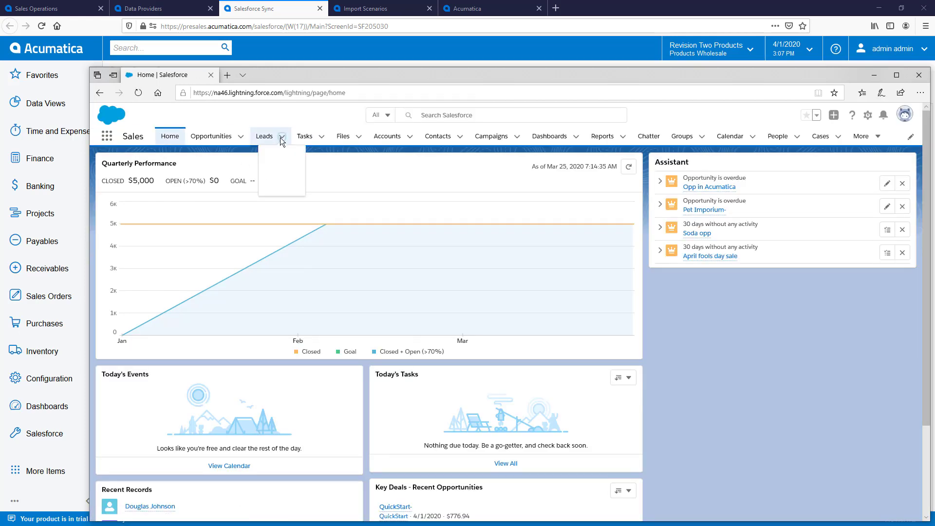
pyautogui.click(279, 156)
# Enter the lead's name, company DemoCO, title VP Video Production, email, and Lead Source Web
pyautogui.click(392, 250)
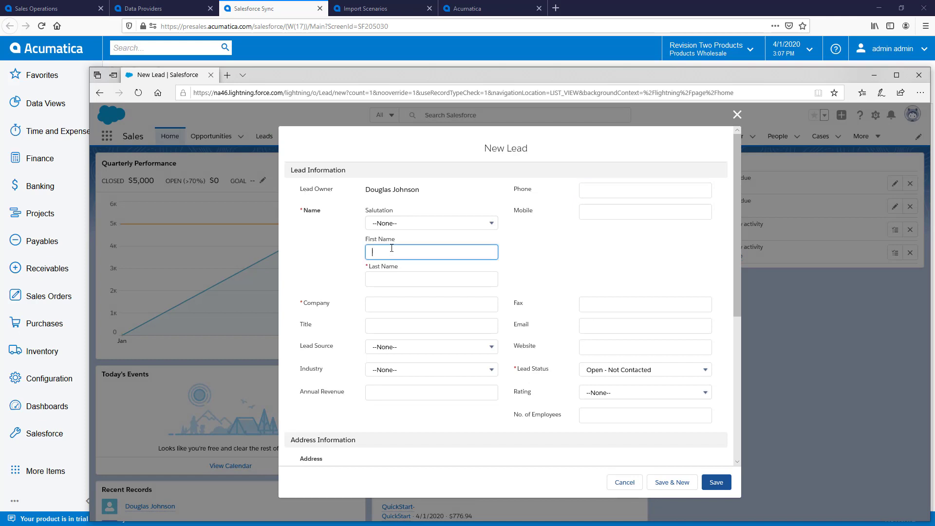
pyautogui.write('Dougdemo')
pyautogui.press('Tab')
pyautogui.write('Johnsondemo')
pyautogui.press('Tab')
pyautogui.write('DemoCO')
pyautogui.press('Tab')
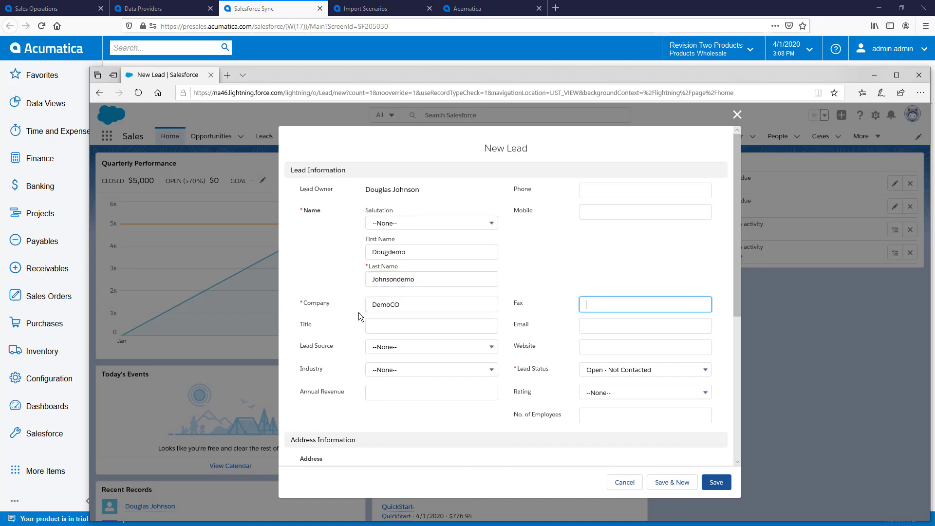
pyautogui.click(370, 319)
pyautogui.write('VP Video Production')
pyautogui.click(583, 331)
pyautogui.write('dj@democo.c')
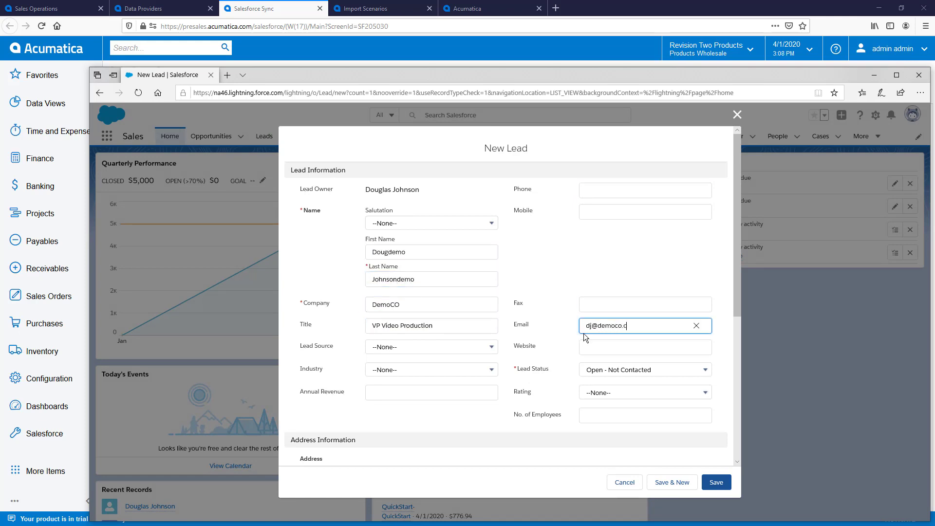
pyautogui.write('on')
pyautogui.click(439, 346)
pyautogui.click(434, 383)
# Fill in the lead's street, city, state, postal code and country, then save the lead
pyautogui.scroll(-3, 437, 387)
pyautogui.click(372, 334)
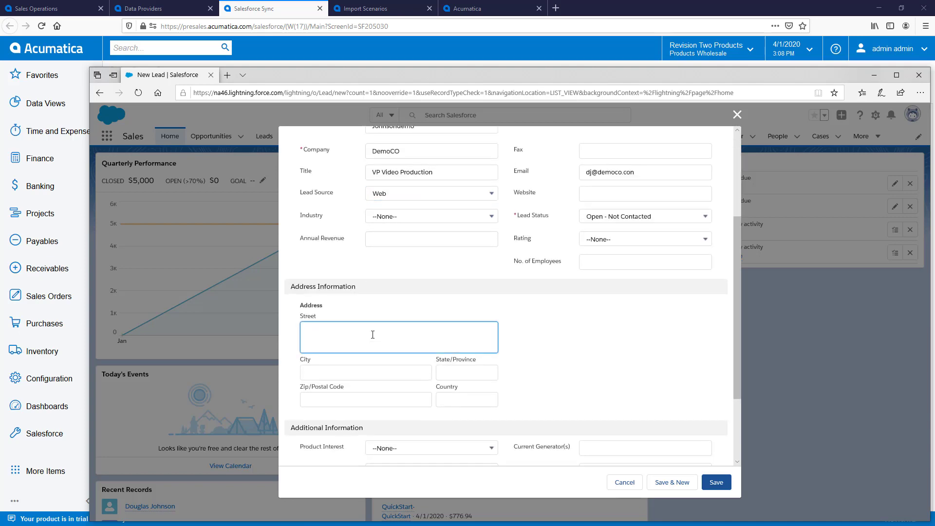
pyautogui.write('123 Main Street')
pyautogui.press('Tab')
pyautogui.write('Reston')
pyautogui.press('Tab')
pyautogui.write('VA')
pyautogui.press('Tab')
pyautogui.write('201')
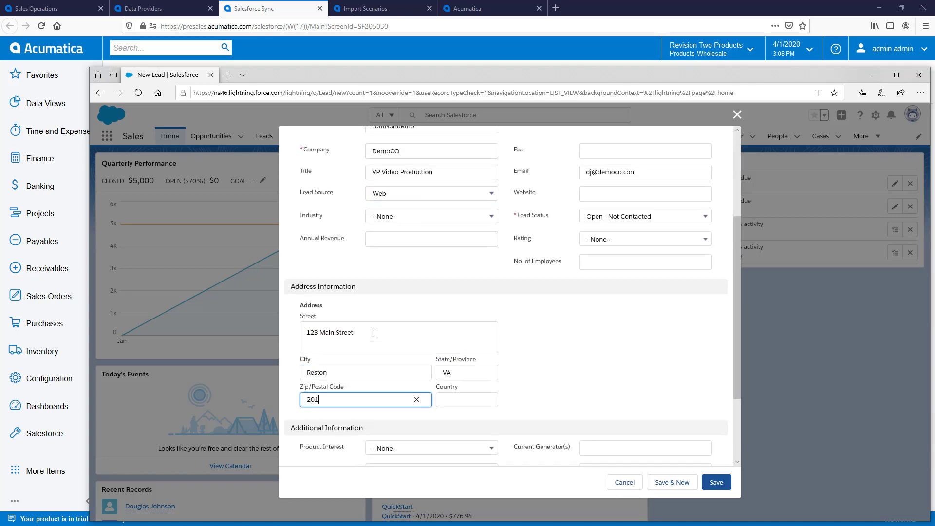
pyautogui.write('90')
pyautogui.press('Tab')
pyautogui.write('US')
pyautogui.click(716, 482)
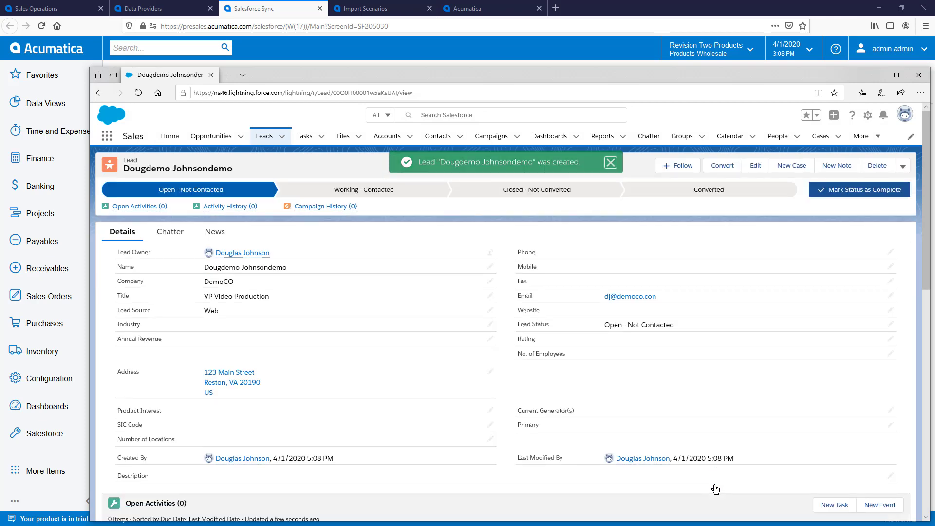
# Check the DemoCO lead is Synchronized in Salesforce Sync State and follow its Ext. Ref. link
pyautogui.click(280, 8)
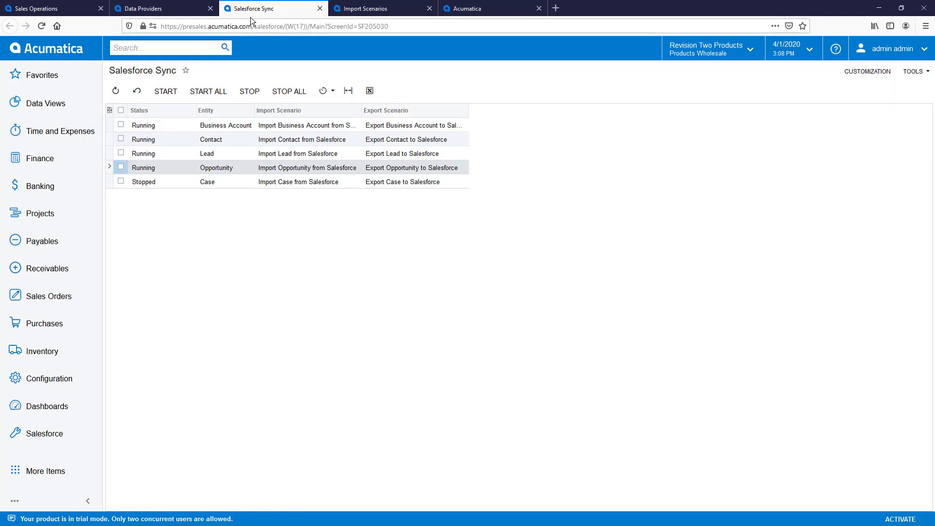
pyautogui.click(161, 48)
pyautogui.write('salesforce')
pyautogui.click(177, 226)
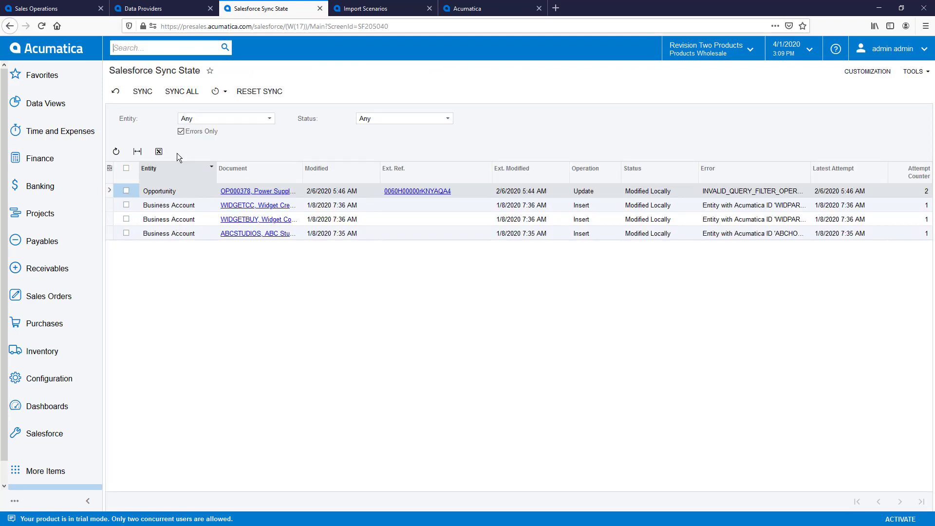
pyautogui.click(181, 132)
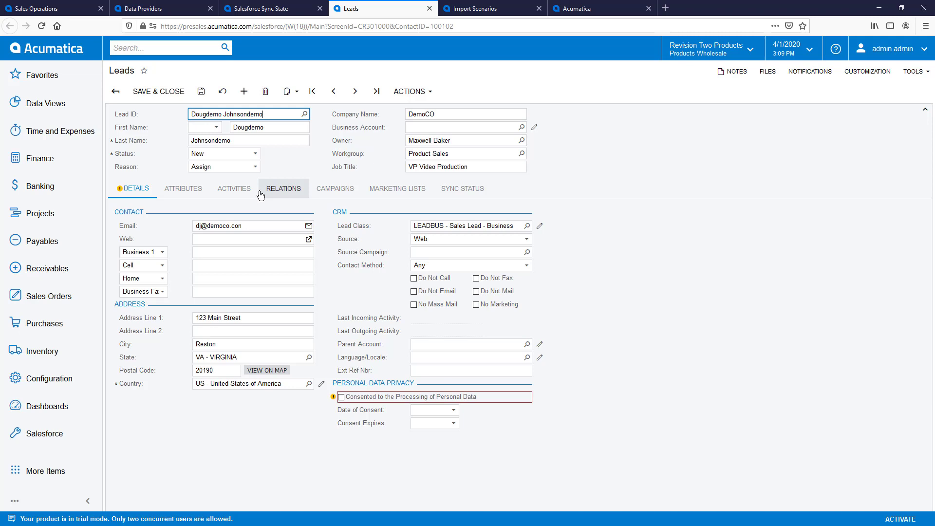
pyautogui.click(479, 192)
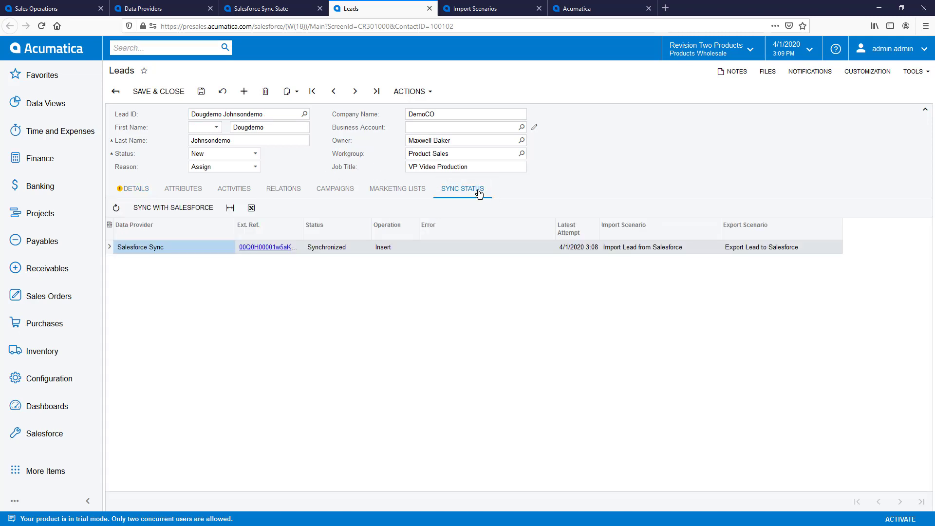
pyautogui.click(265, 248)
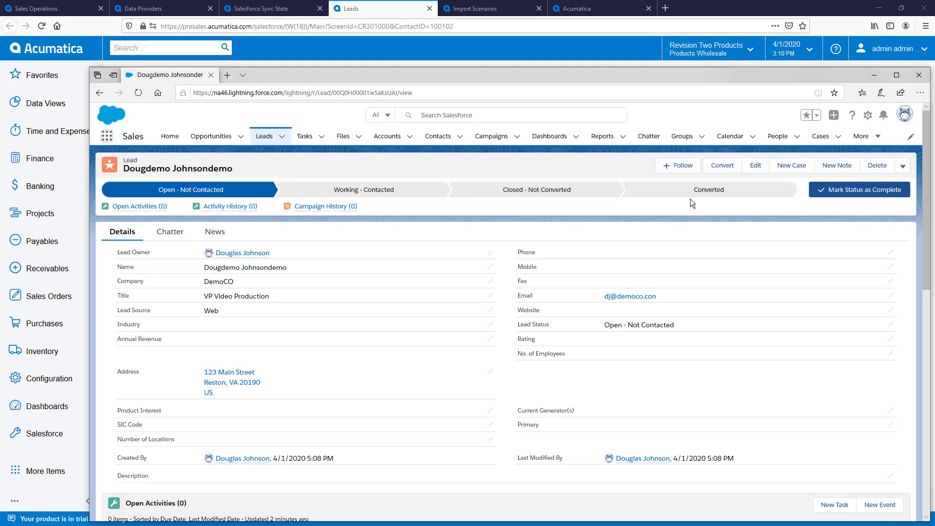
# Set the DemoCO lead to Converted, convert it, and open the resulting DemoCO- opportunity
pyautogui.click(708, 192)
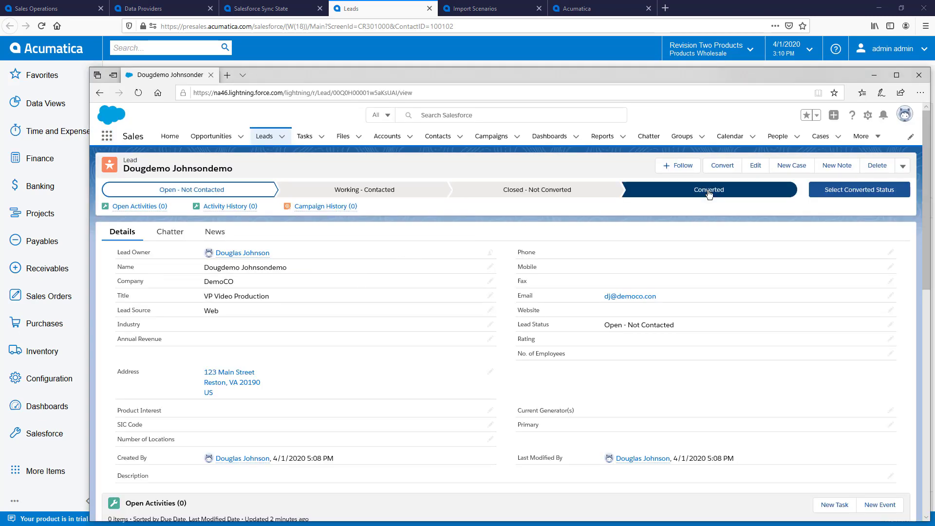
pyautogui.click(851, 191)
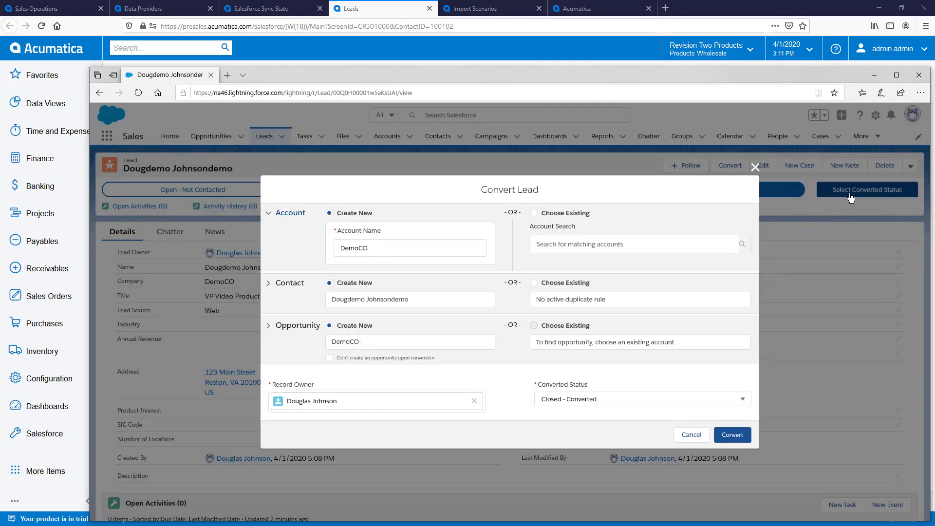
pyautogui.click(728, 434)
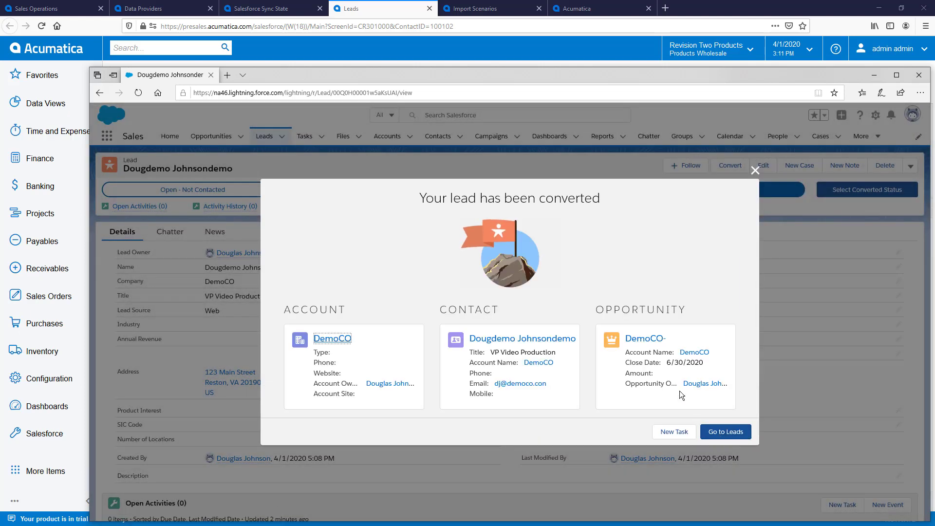
pyautogui.click(646, 339)
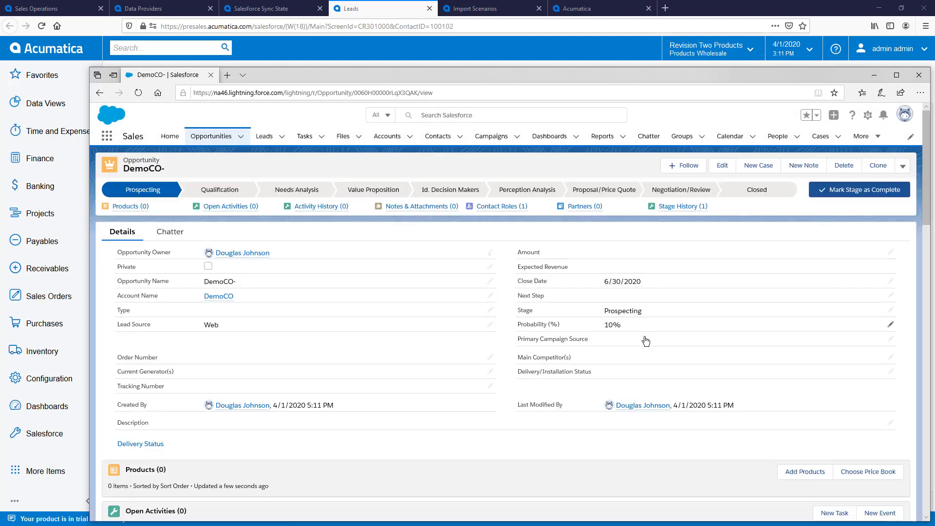
# Filter Salesforce Sync State to errors only and sync the pending lead record
pyautogui.click(280, 10)
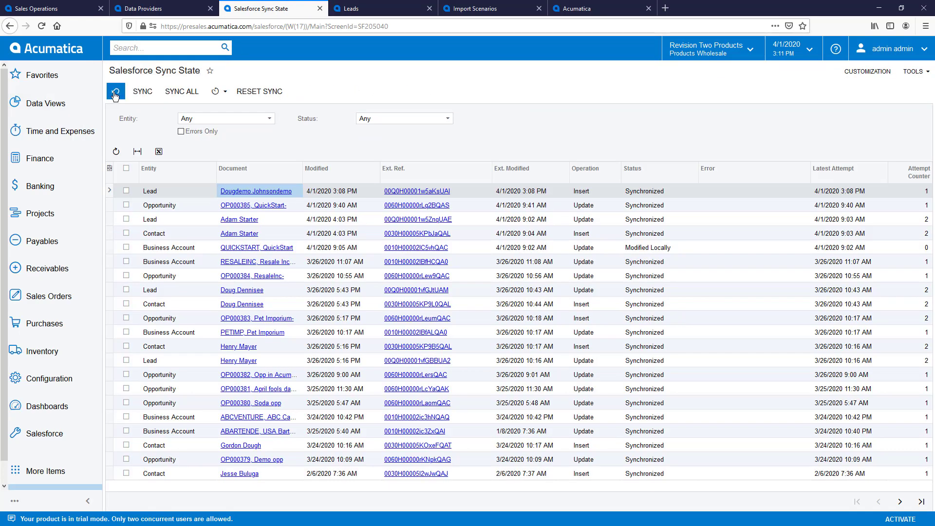
pyautogui.click(181, 131)
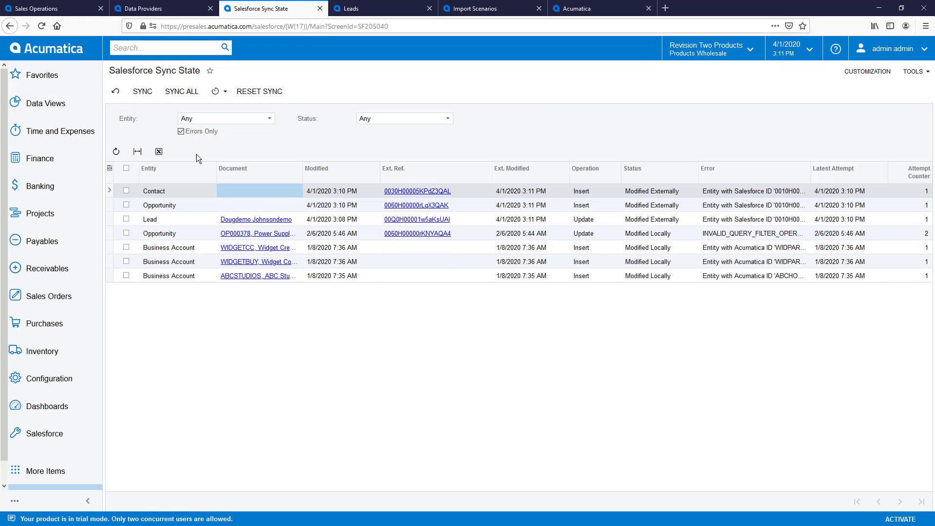
pyautogui.click(125, 218)
pyautogui.click(142, 91)
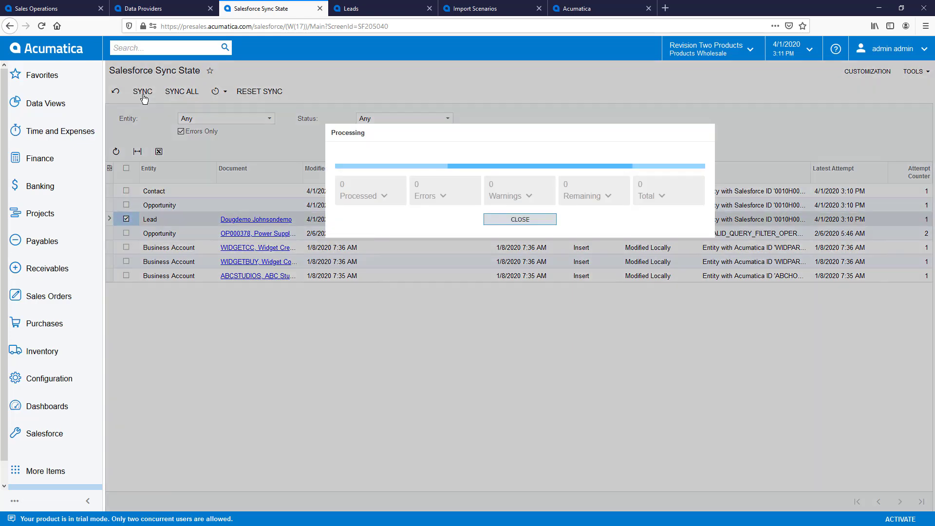
pyautogui.click(488, 219)
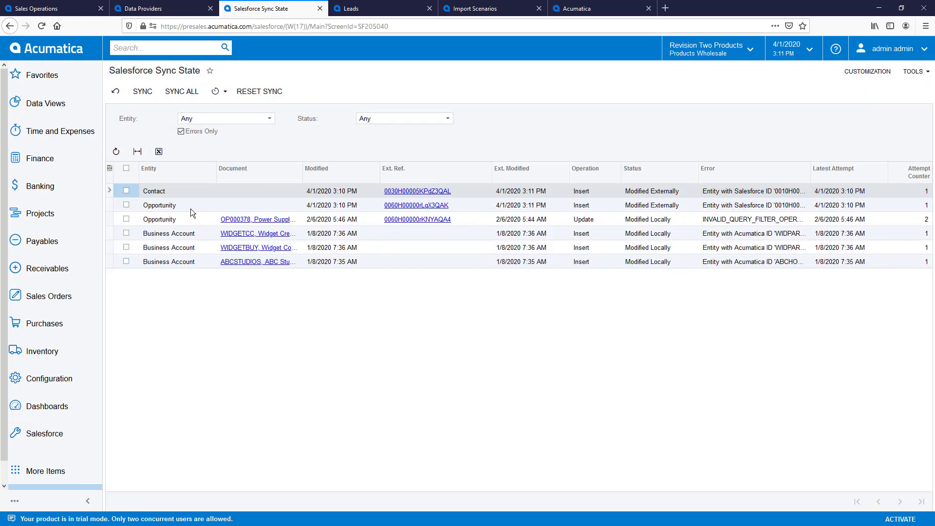
# Sync the pending opportunity and contact records, then show all sync records again
pyautogui.click(125, 204)
pyautogui.click(146, 97)
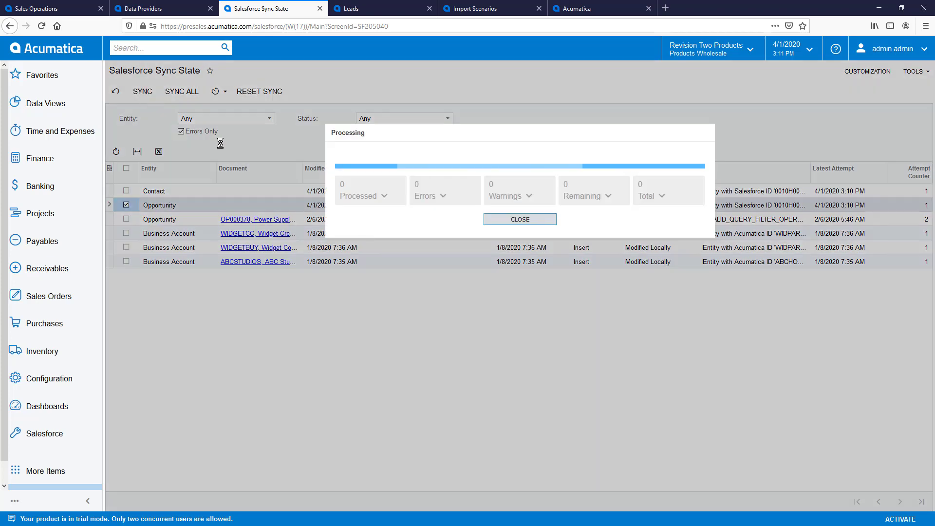
pyautogui.click(489, 220)
pyautogui.click(126, 191)
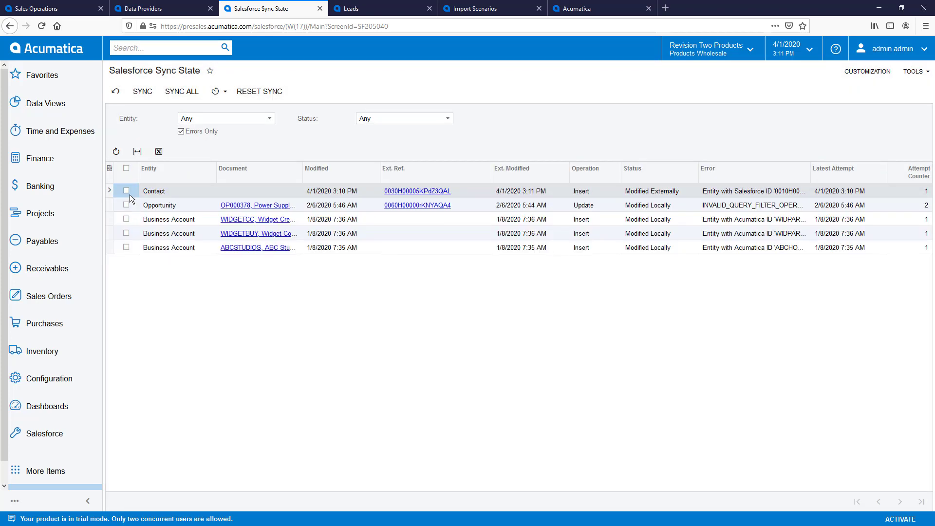
pyautogui.click(144, 92)
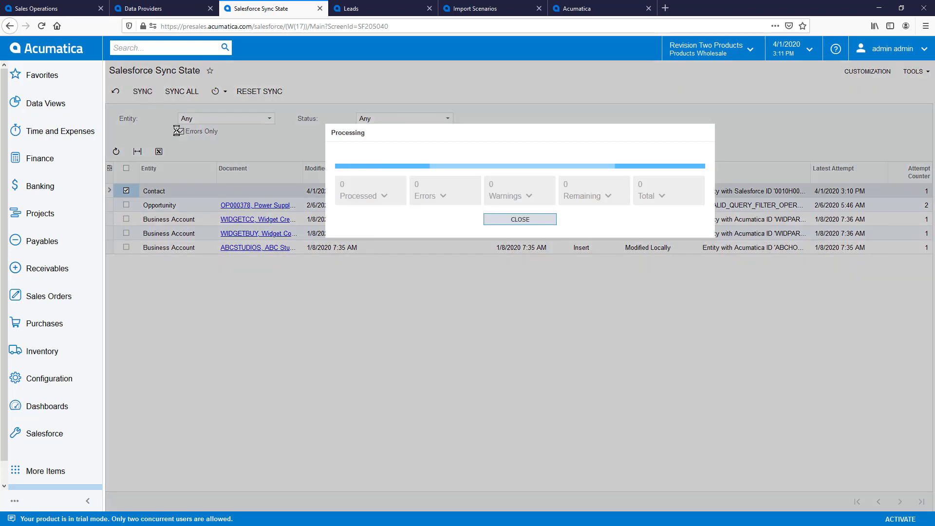
pyautogui.click(519, 219)
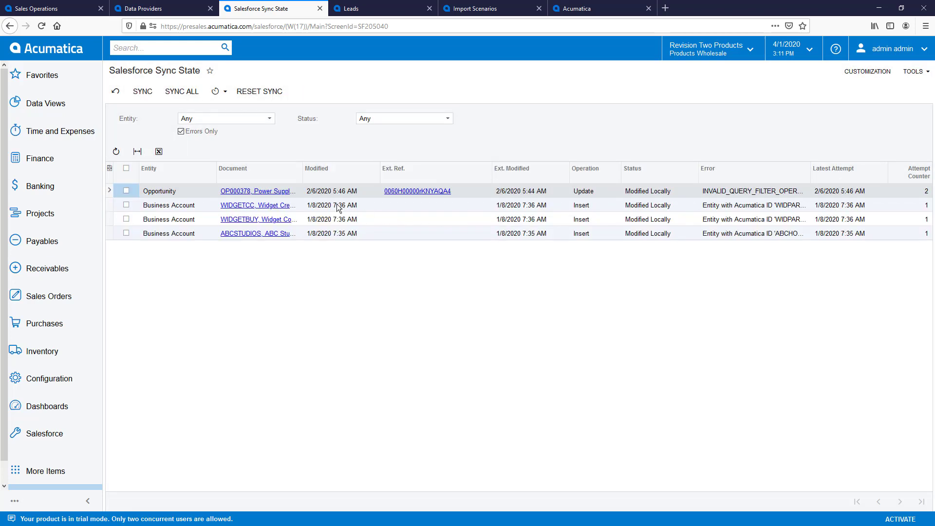
pyautogui.click(183, 133)
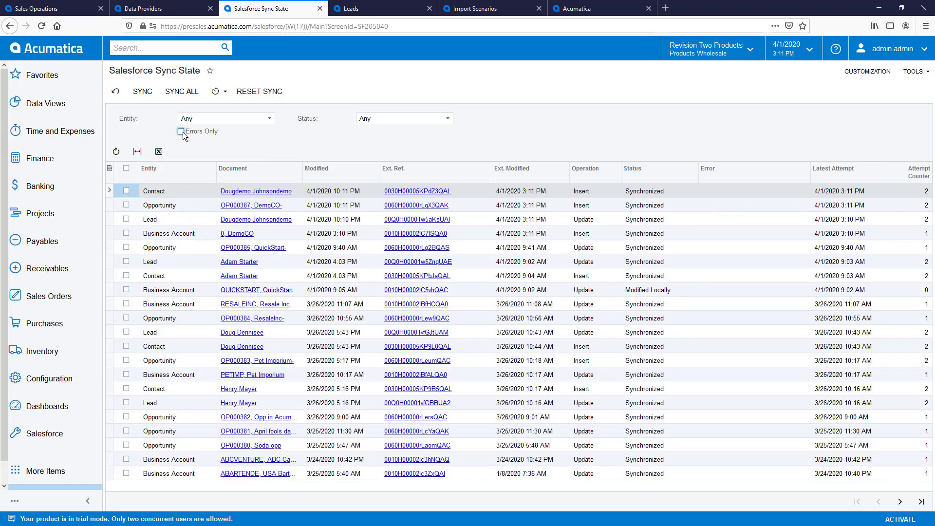
# Open opportunity OP000387 from the DemoCO business account's Opportunities list
pyautogui.click(244, 234)
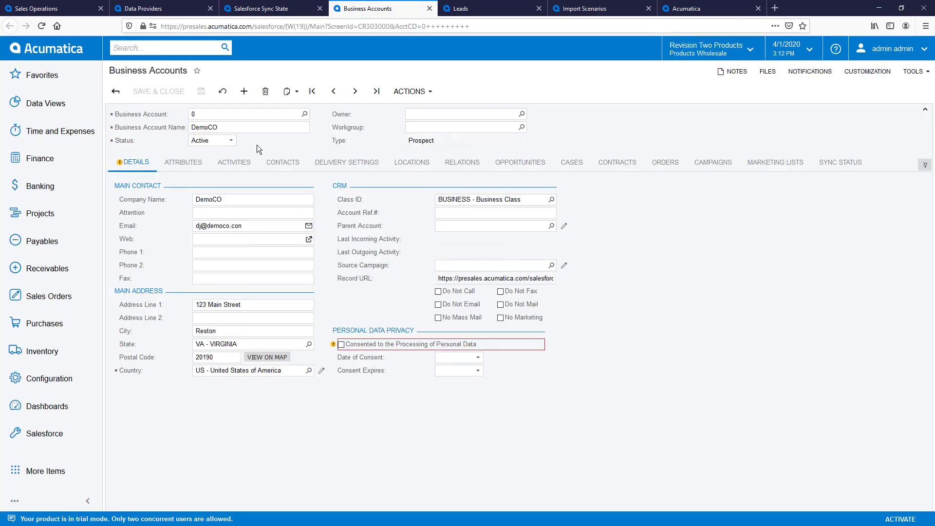
pyautogui.click(542, 166)
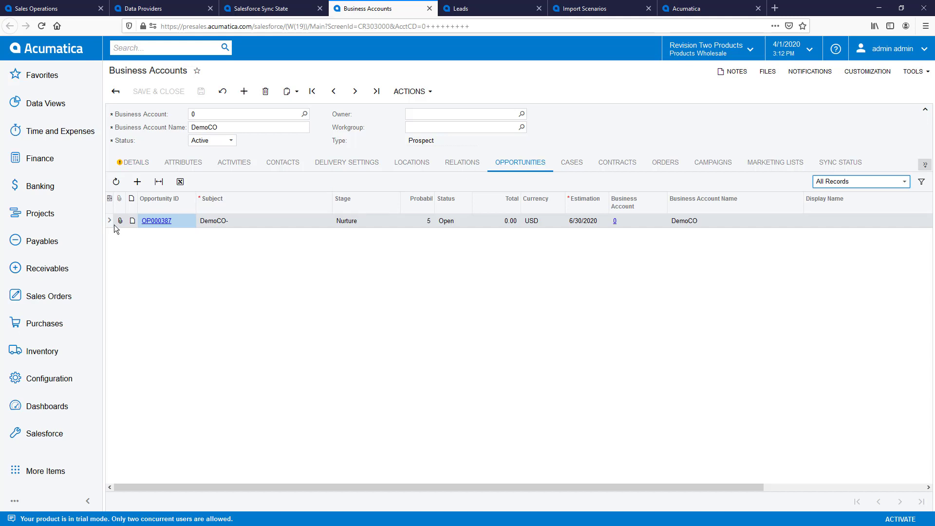
pyautogui.click(152, 222)
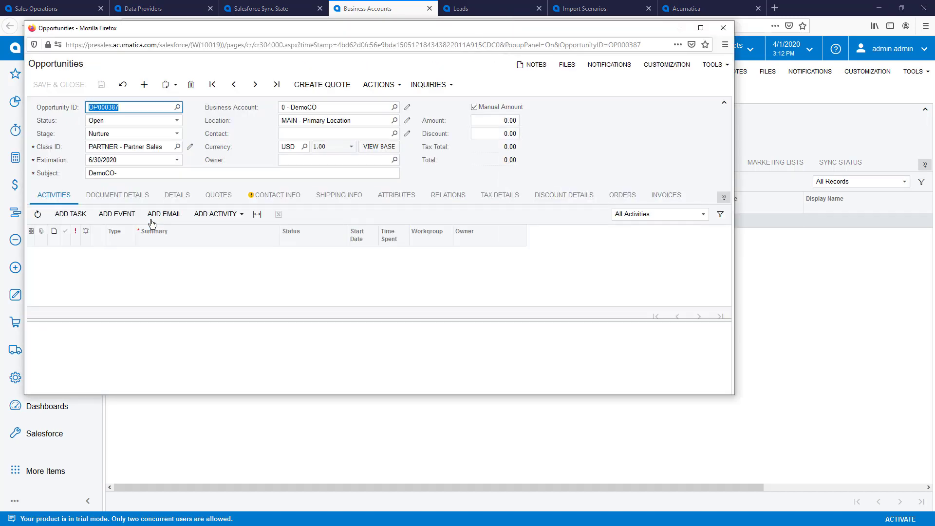
# Change OP000387's subject to 'DemoCO- big opp!', save it, and return to the account
pyautogui.click(158, 174)
pyautogui.click(158, 175)
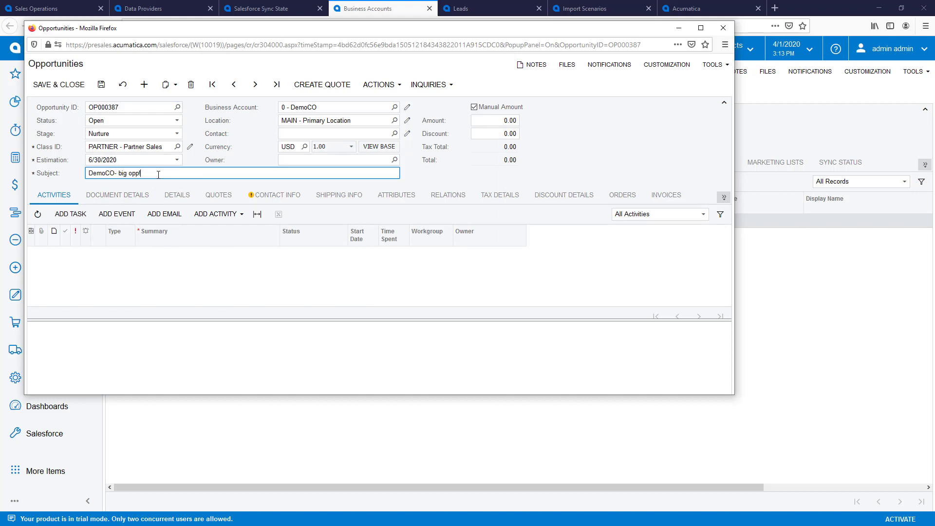
pyautogui.click(102, 85)
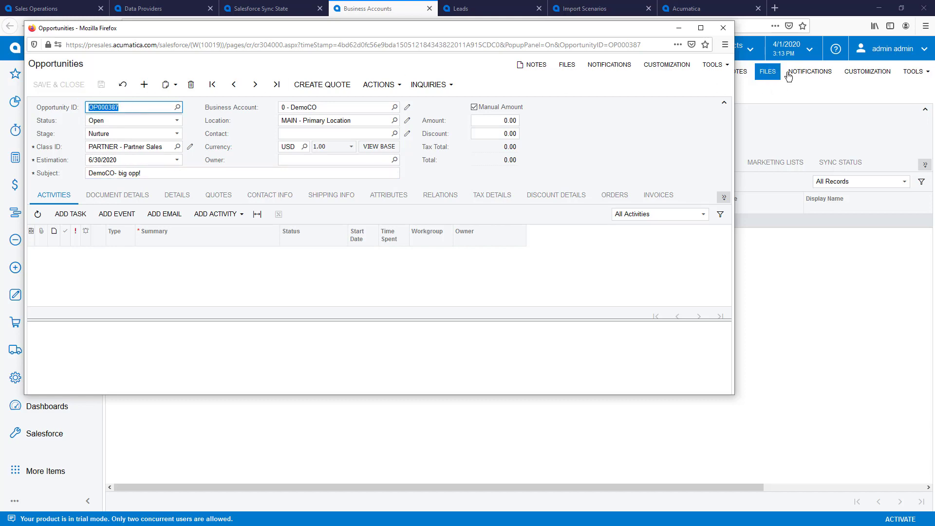
pyautogui.click(727, 31)
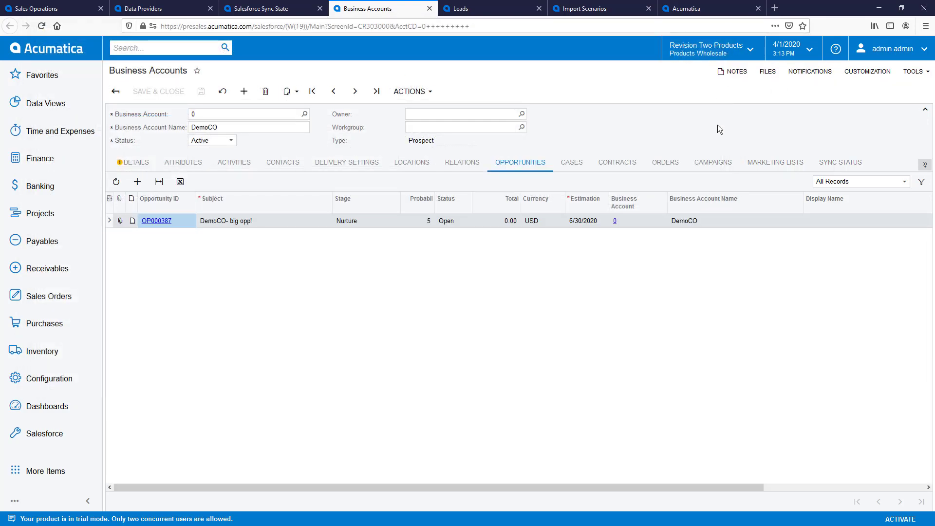
pyautogui.hotkey('alt', 'Tab')
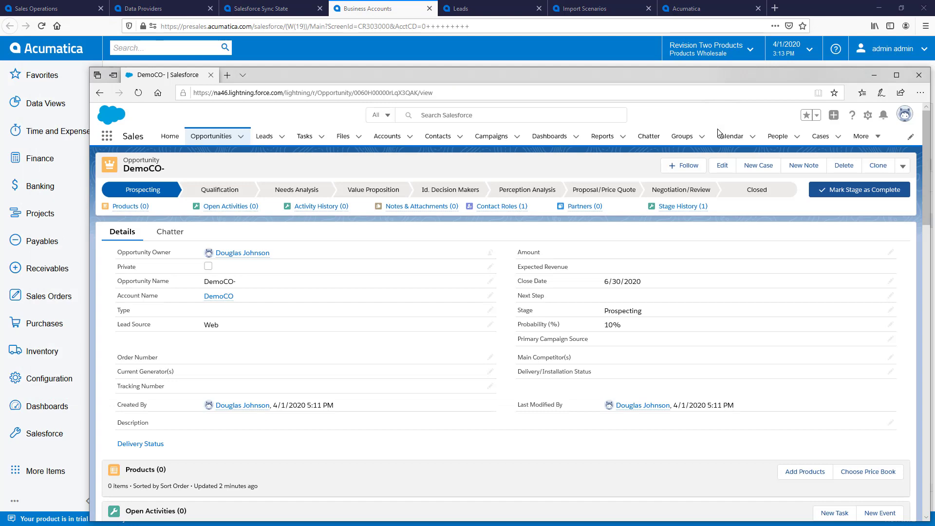
# Add Adobe Photoshop and Arai Black Helmet, described 'really expensive helmet', to the opportunity
pyautogui.click(137, 96)
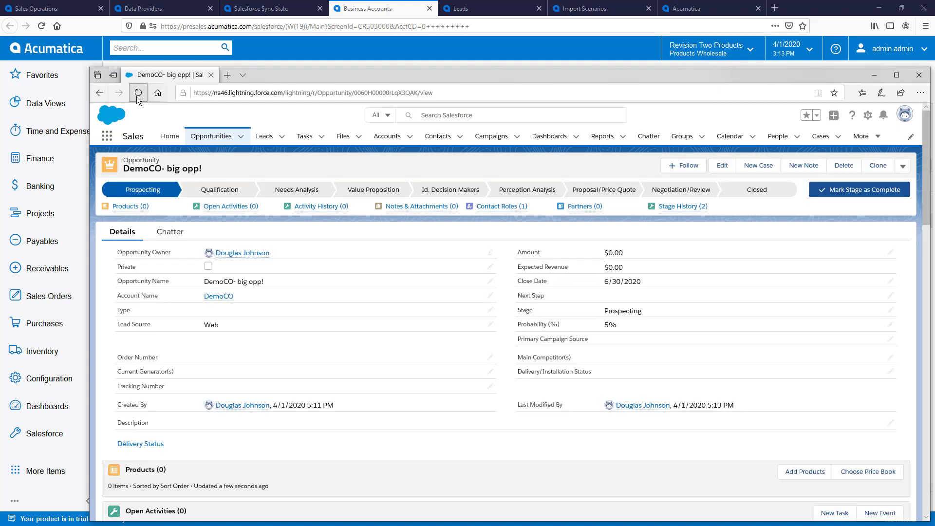
pyautogui.scroll(-4, 389, 305)
pyautogui.click(805, 283)
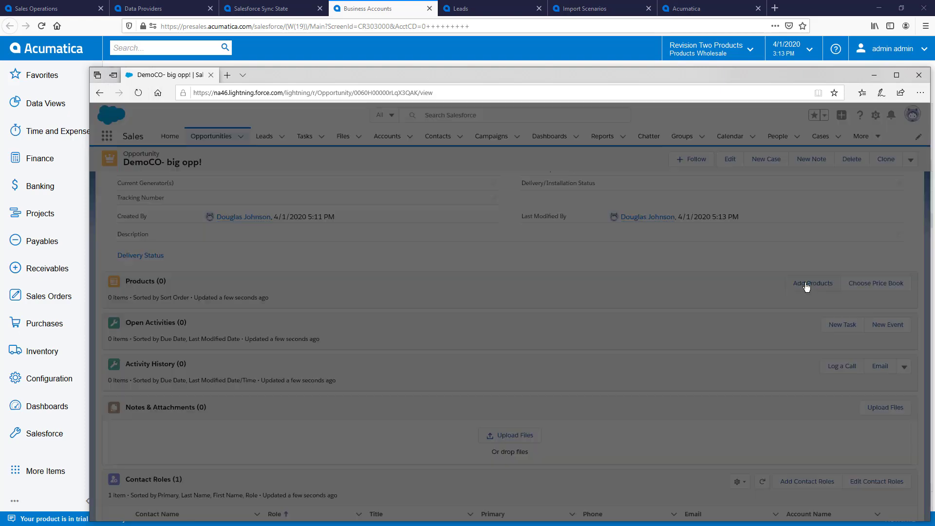
pyautogui.click(156, 255)
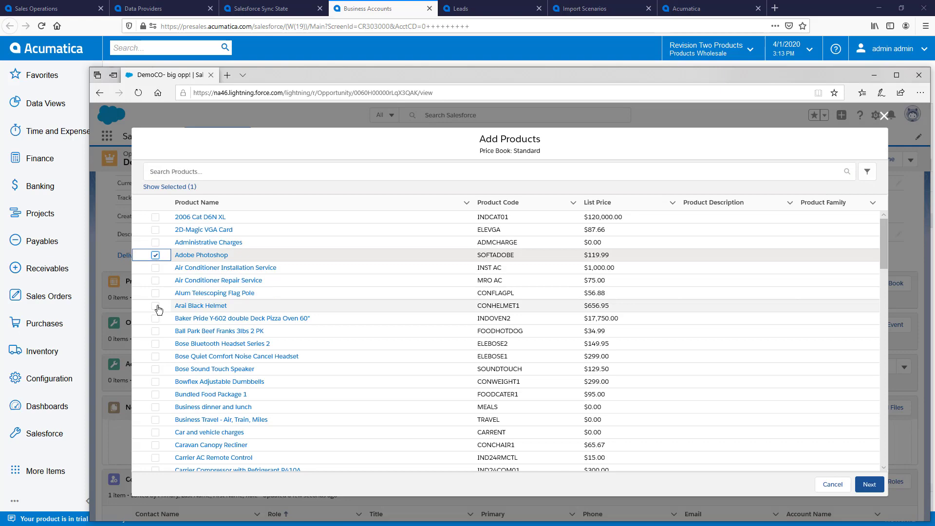
pyautogui.click(156, 305)
pyautogui.click(869, 484)
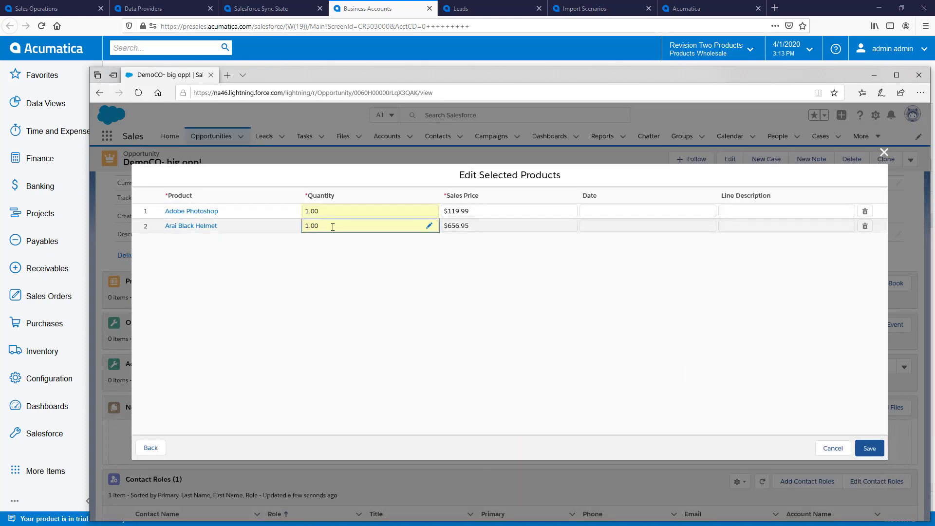
pyautogui.click(734, 226)
pyautogui.write('really expensive helmet')
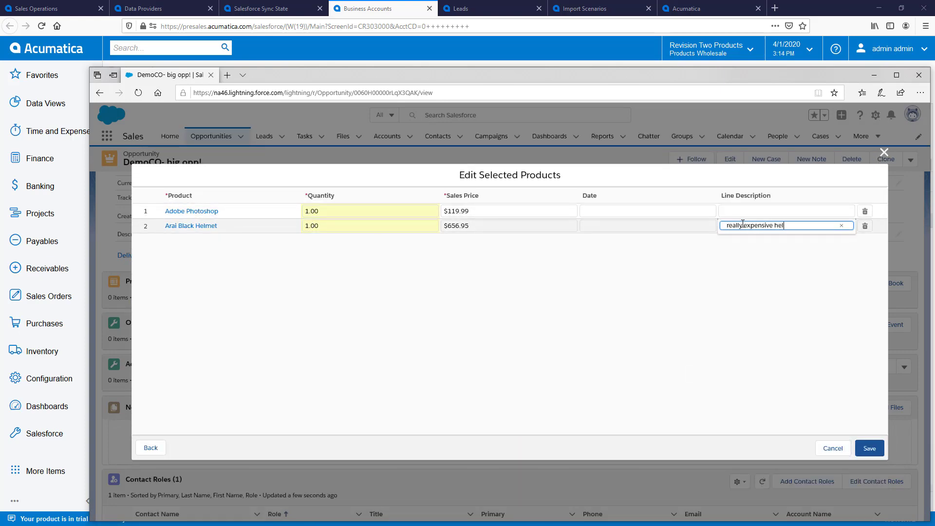
pyautogui.click(869, 448)
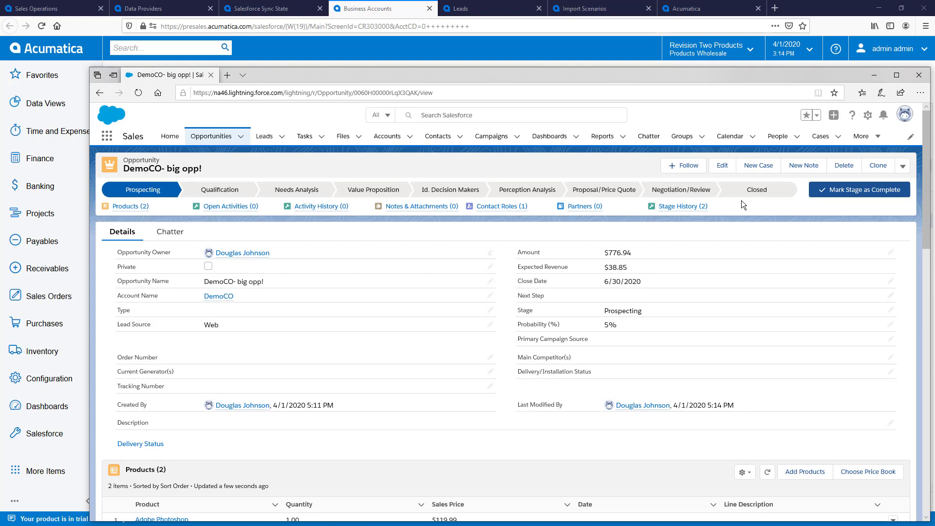
# Mark the DemoCO- big opp! opportunity stage as Closed Won
pyautogui.click(756, 189)
pyautogui.click(860, 189)
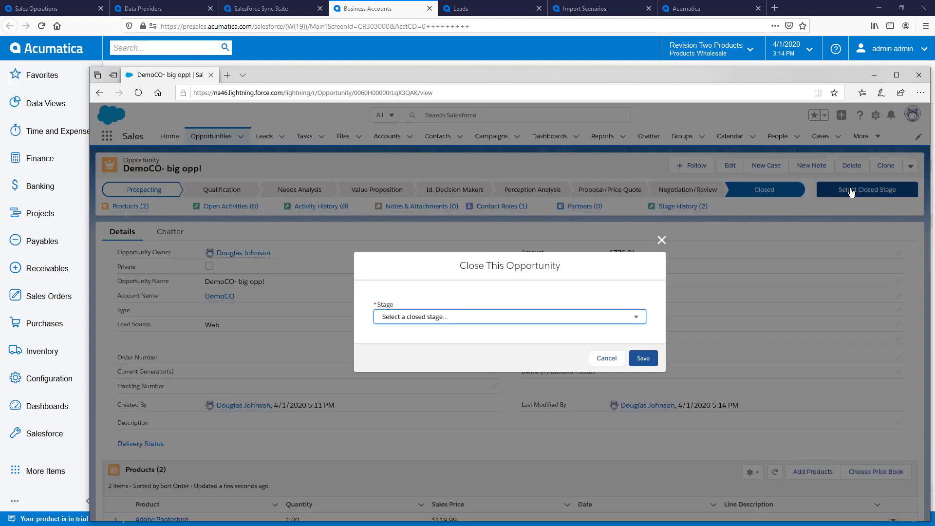
pyautogui.click(638, 319)
pyautogui.click(478, 323)
pyautogui.click(643, 358)
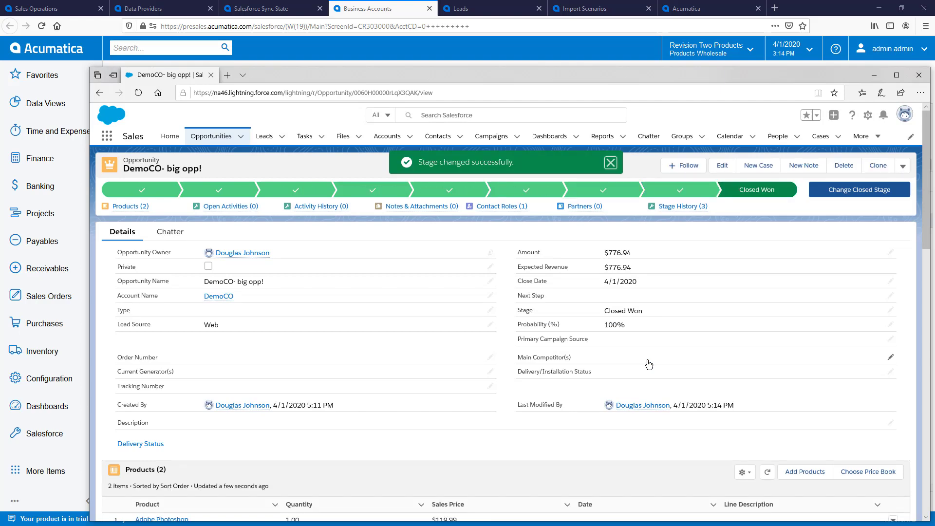
pyautogui.click(430, 12)
# Open won opportunity OP000387 and review its synced product lines in Document Details
pyautogui.click(520, 162)
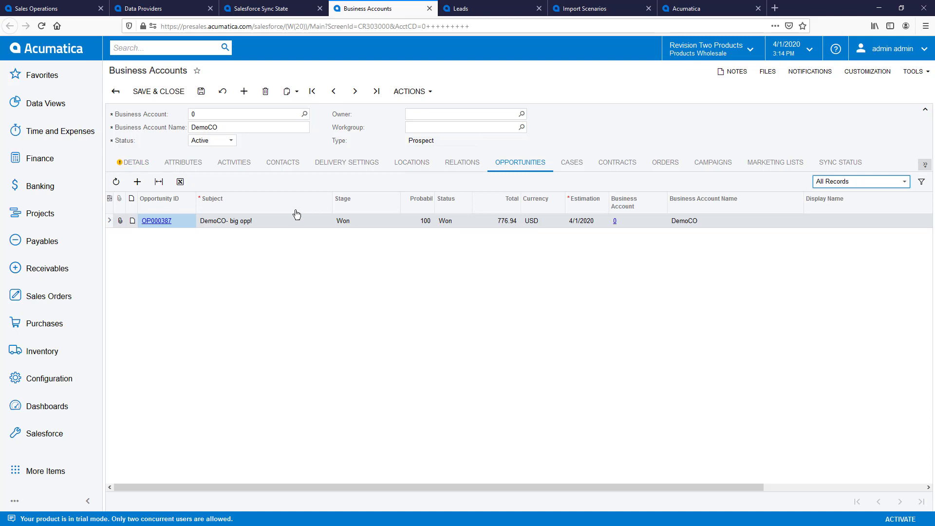
pyautogui.click(155, 220)
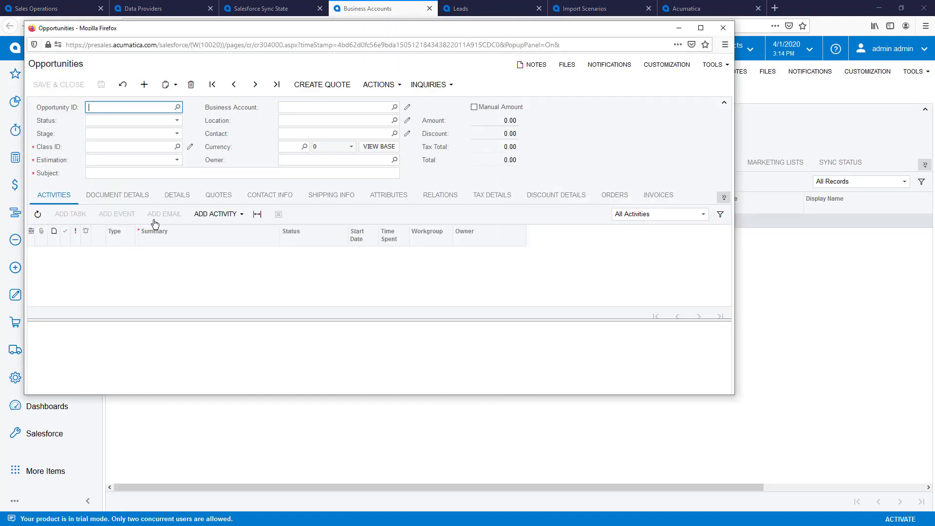
pyautogui.click(118, 195)
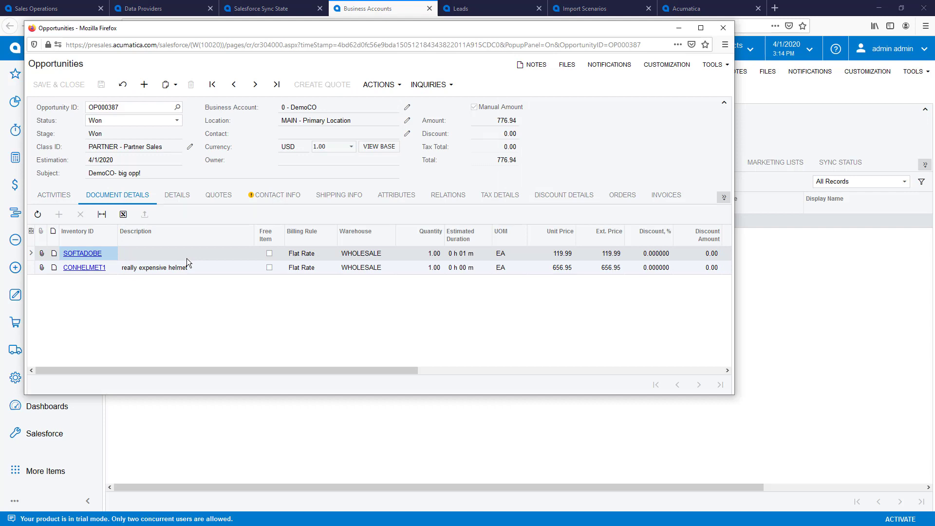
# Convert the DemoCO business account into a customer and save it
pyautogui.click(408, 108)
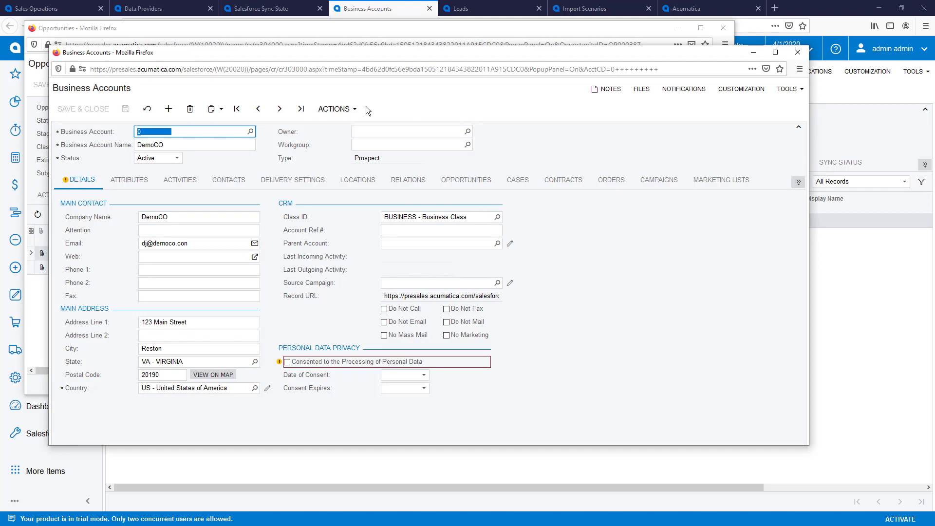
pyautogui.click(341, 109)
pyautogui.click(359, 155)
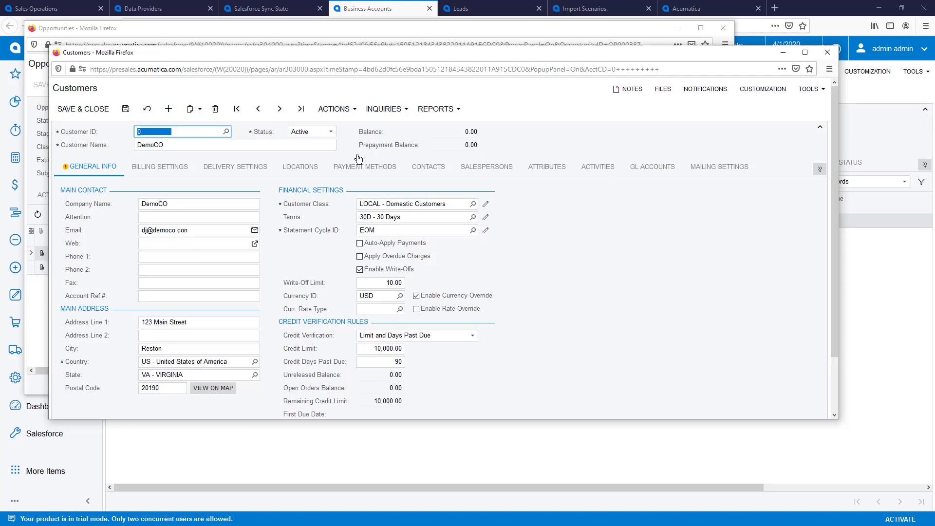
pyautogui.click(93, 109)
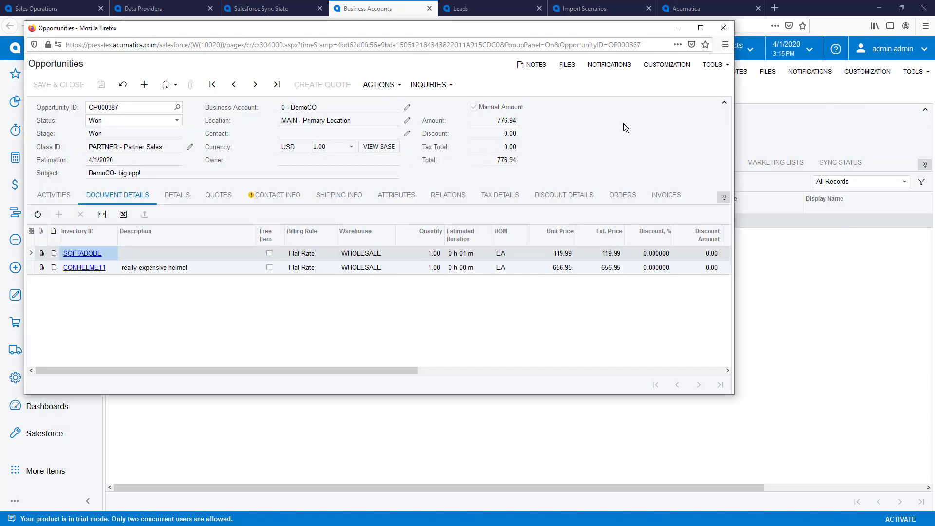
pyautogui.click(398, 92)
# Create a sales order from OP000387 and quick-process it with Release Invoice enabled
pyautogui.click(404, 130)
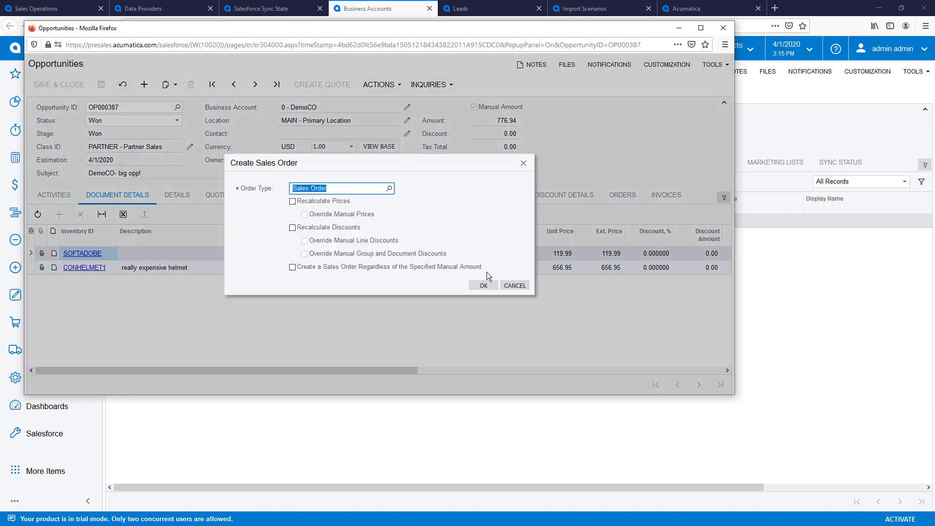
pyautogui.click(483, 285)
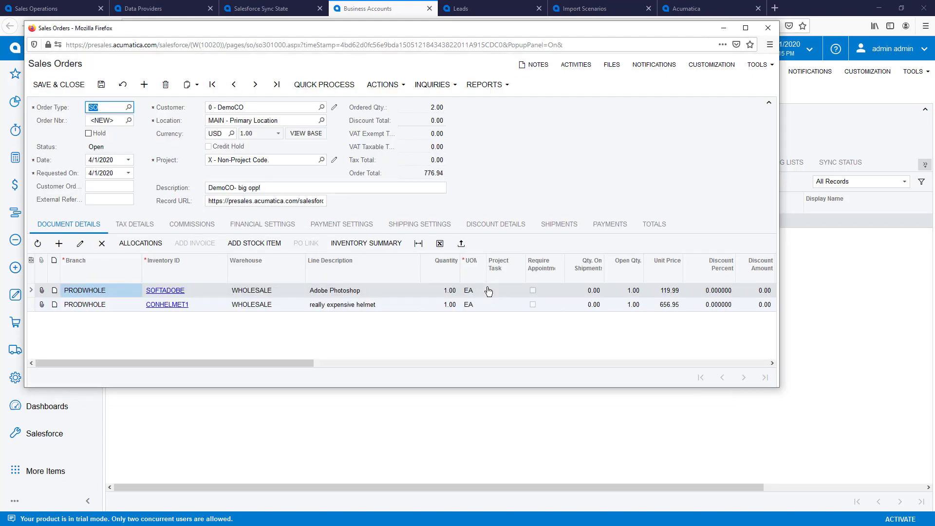
pyautogui.click(328, 86)
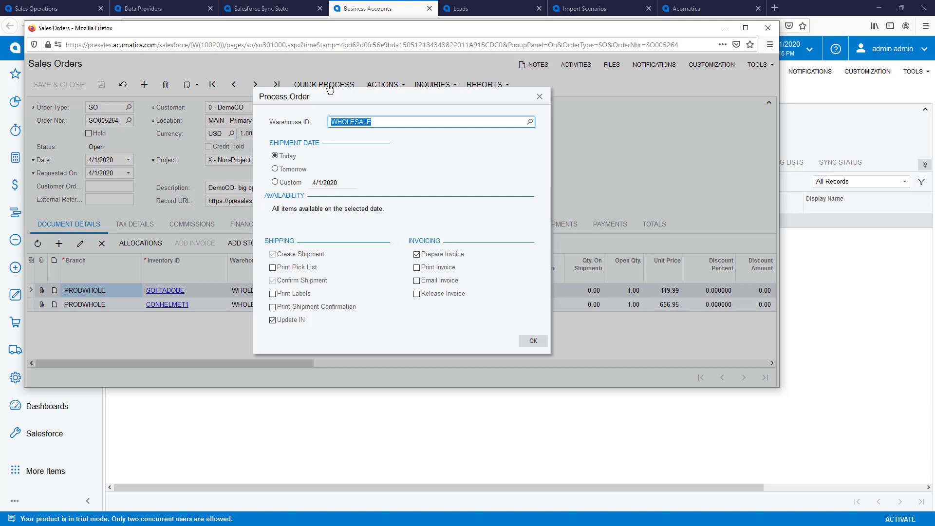
pyautogui.click(448, 293)
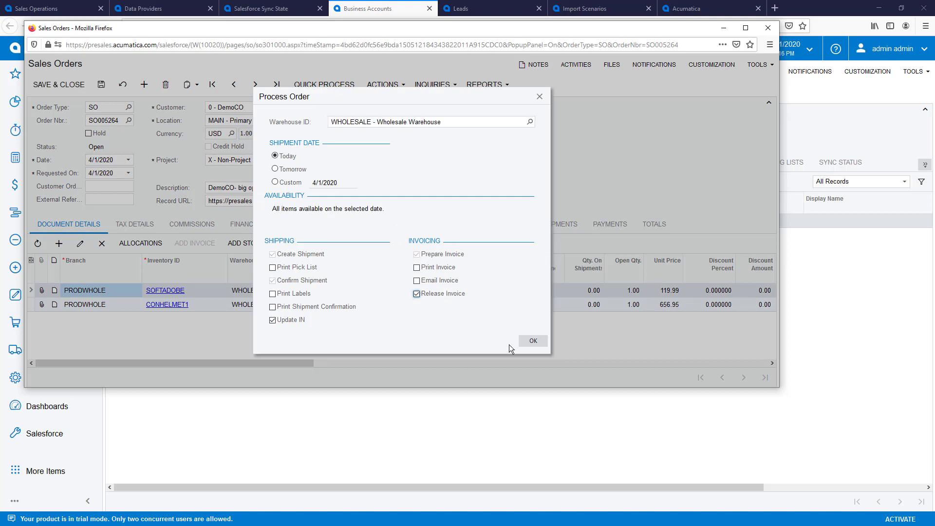
pyautogui.click(532, 340)
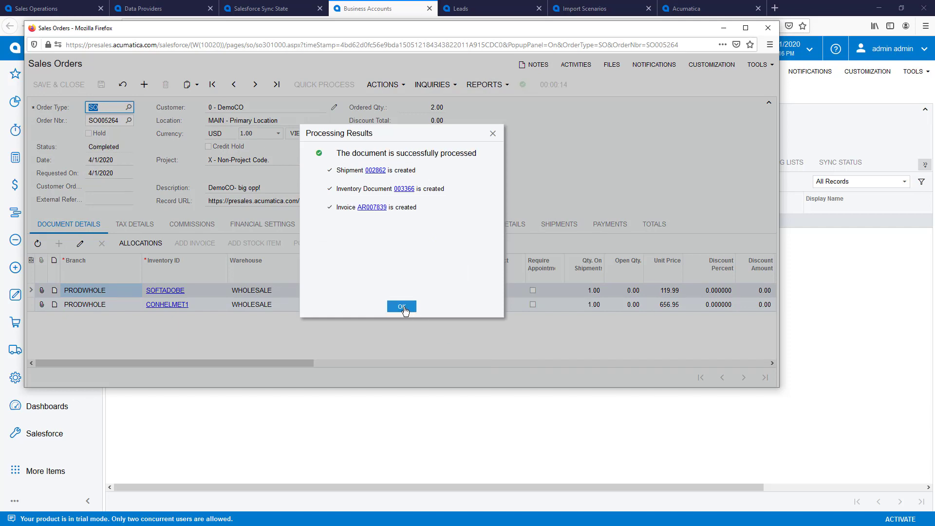
pyautogui.click(402, 306)
# In Salesforce, open the DemoCO account's ERP sales order SO005264 link
pyautogui.hotkey('alt', 'Tab')
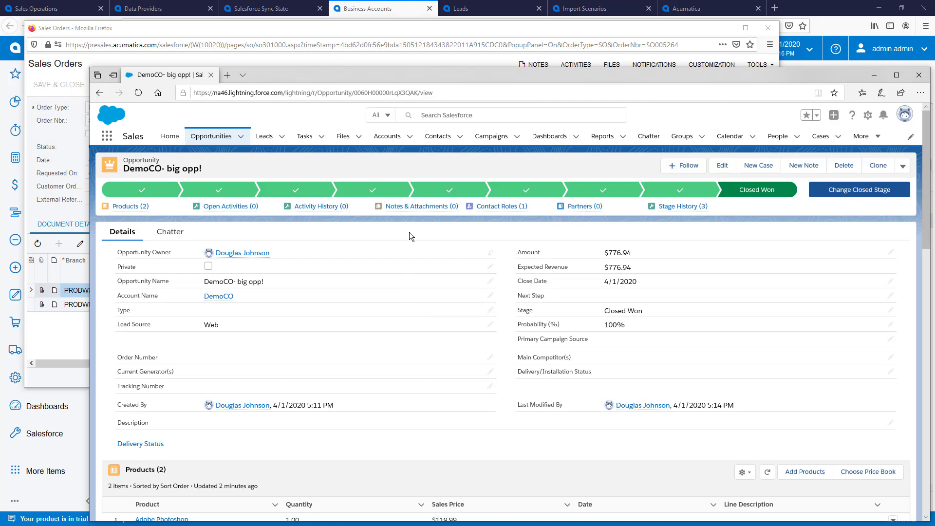
pyautogui.click(410, 137)
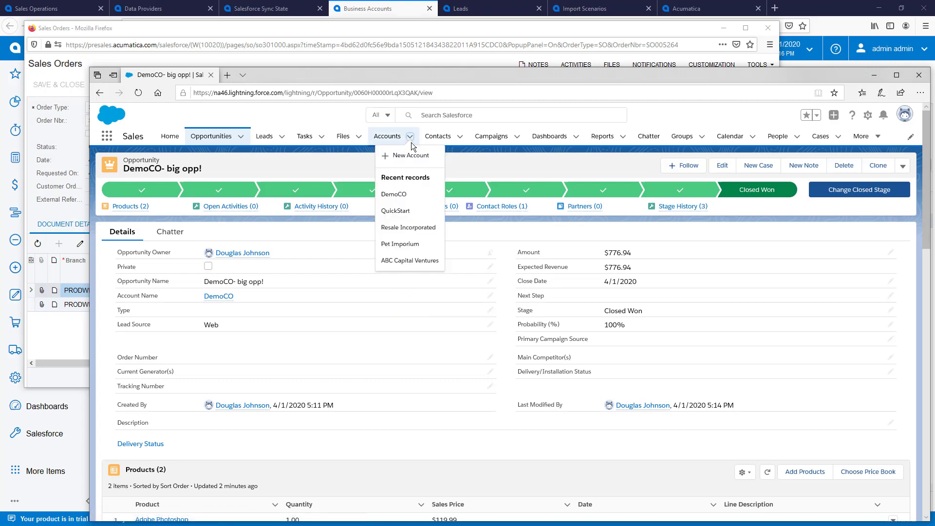
pyautogui.click(396, 195)
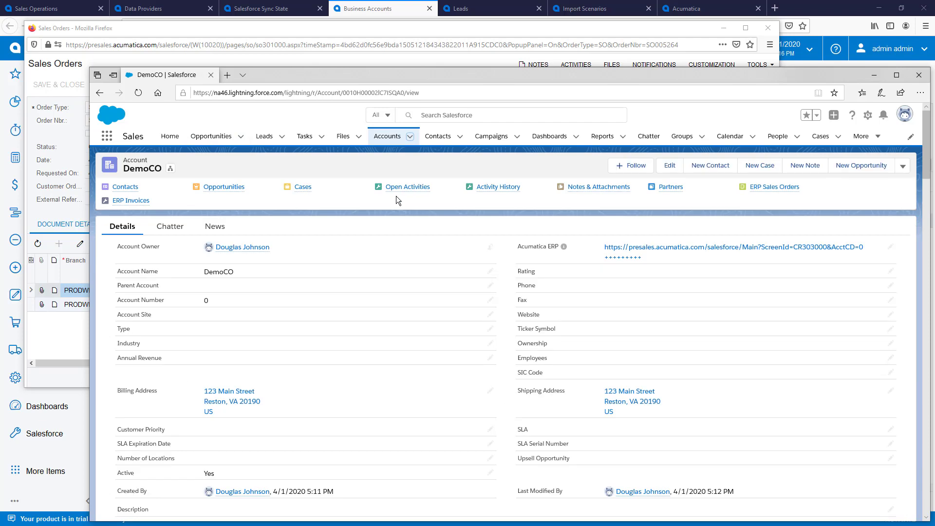
pyautogui.scroll(-10, 397, 214)
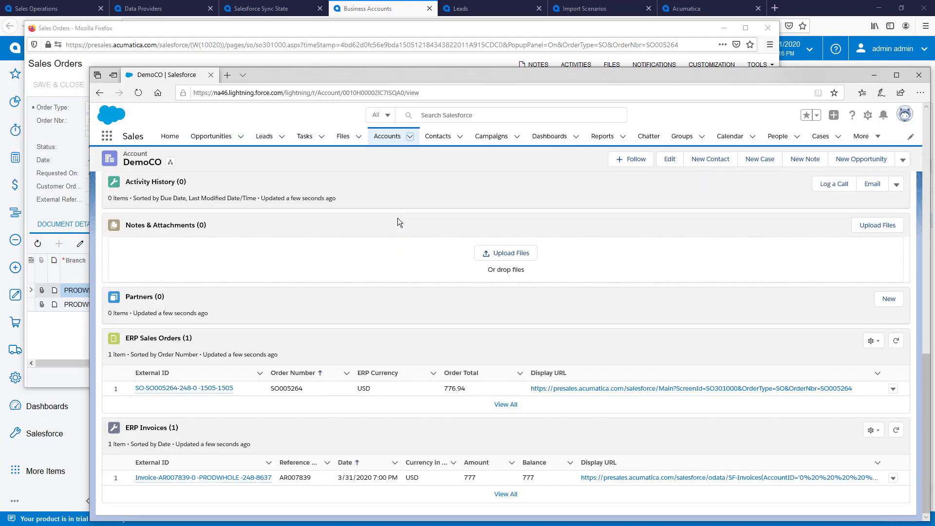
pyautogui.click(576, 389)
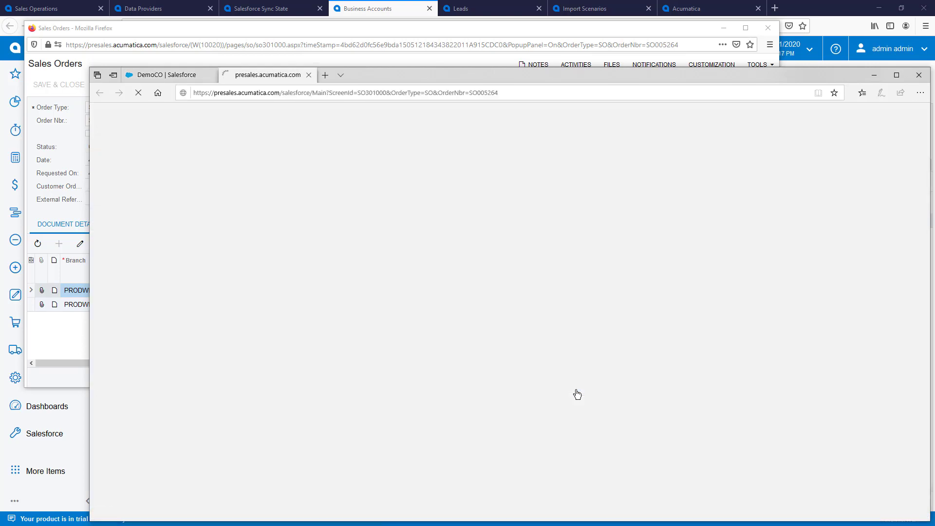
# Sign in to Acumatica with the administrator username and password
pyautogui.write('admin')
pyautogui.press('Tab')
pyautogui.write('admin')
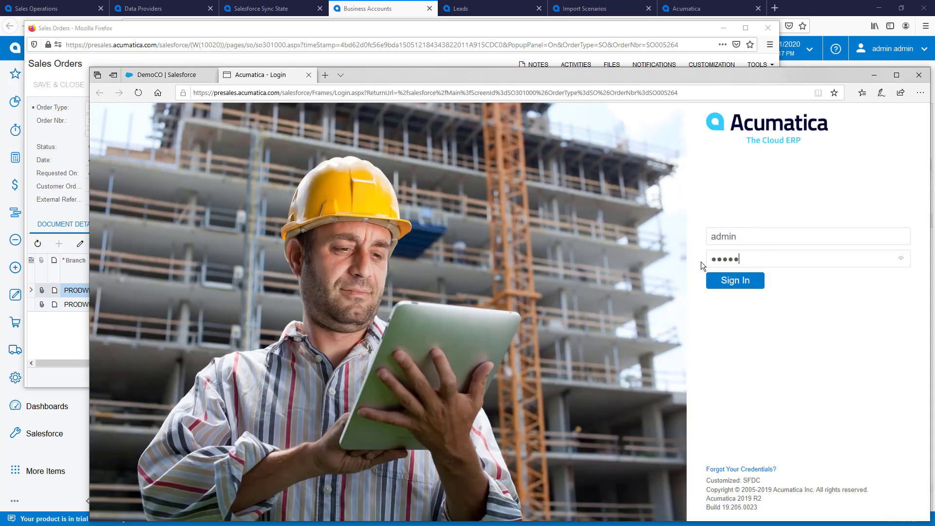
pyautogui.write('123')
pyautogui.press('Return')
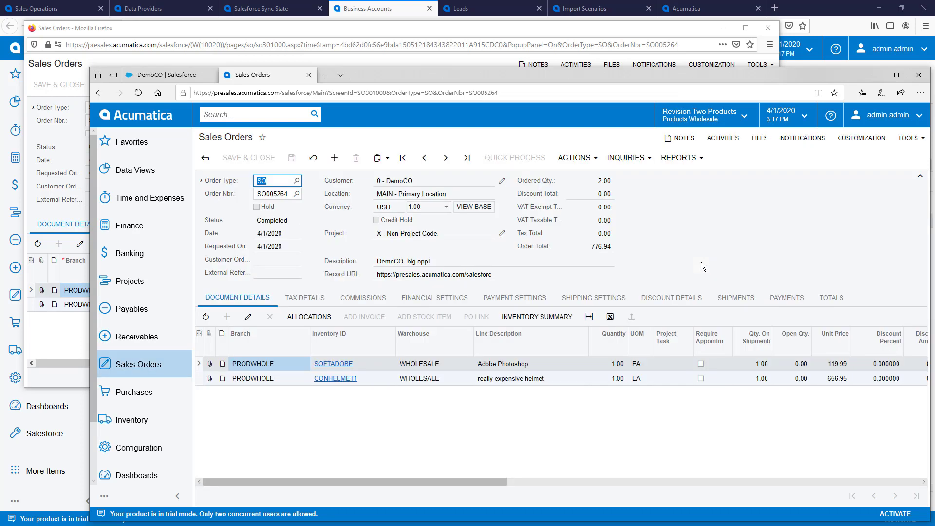